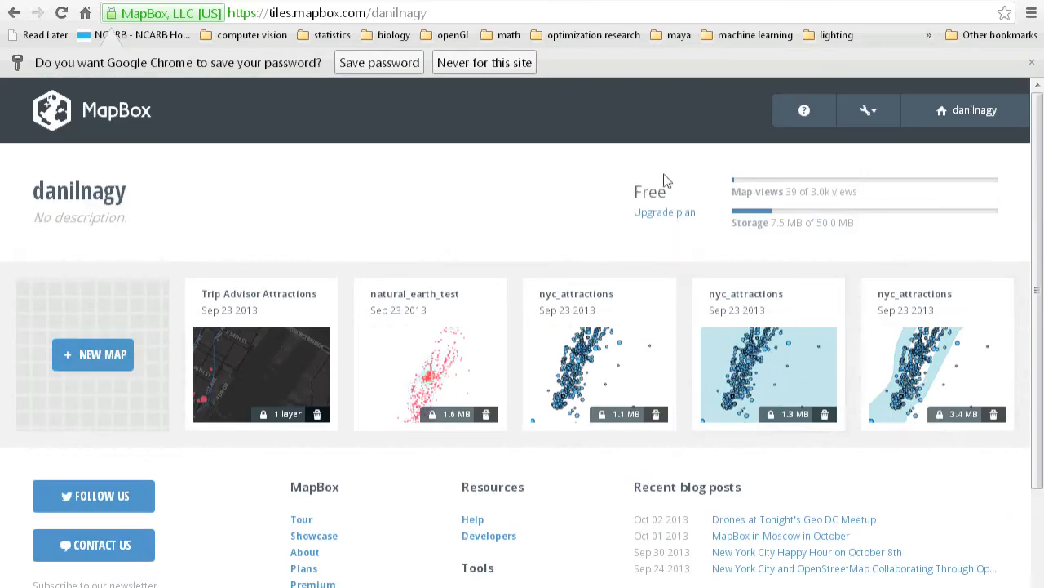
Dismiss the password-saving prompt and create a new map from the Streets base style.
click(1031, 62)
scroll(874, 296, down, 1)
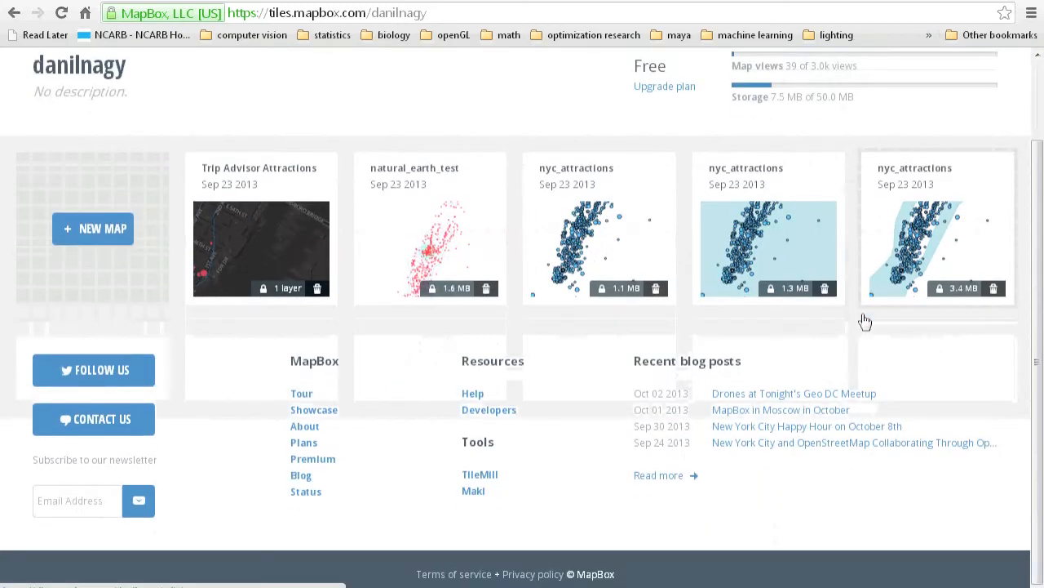
scroll(851, 340, up, 1)
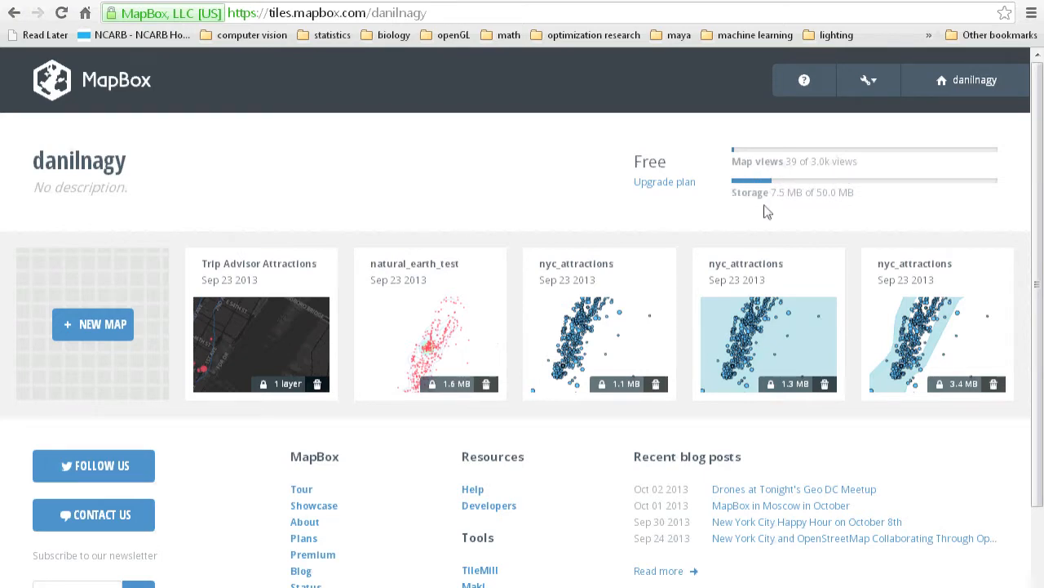
scroll(775, 220, down, 2)
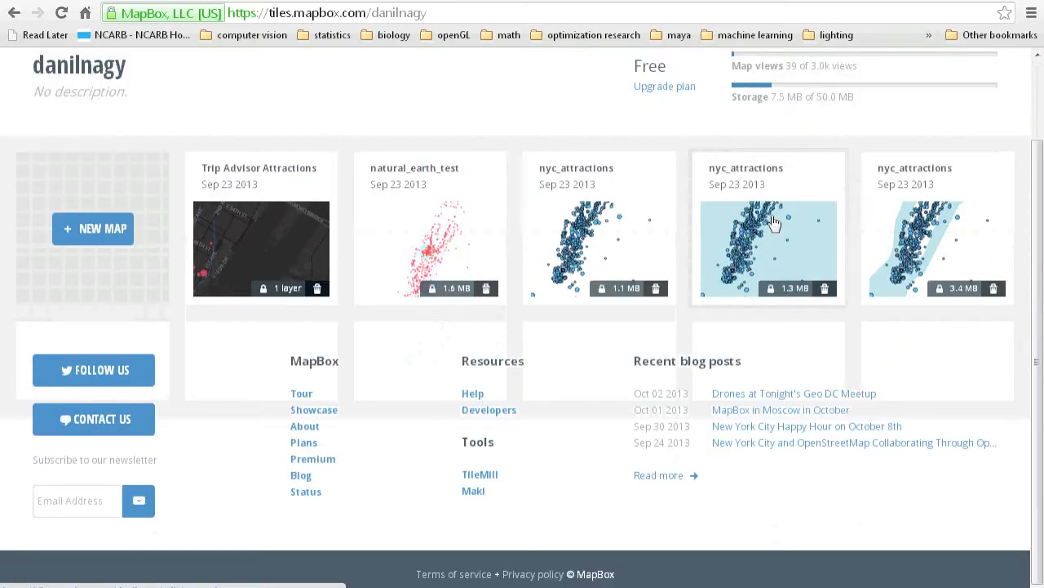
click(114, 245)
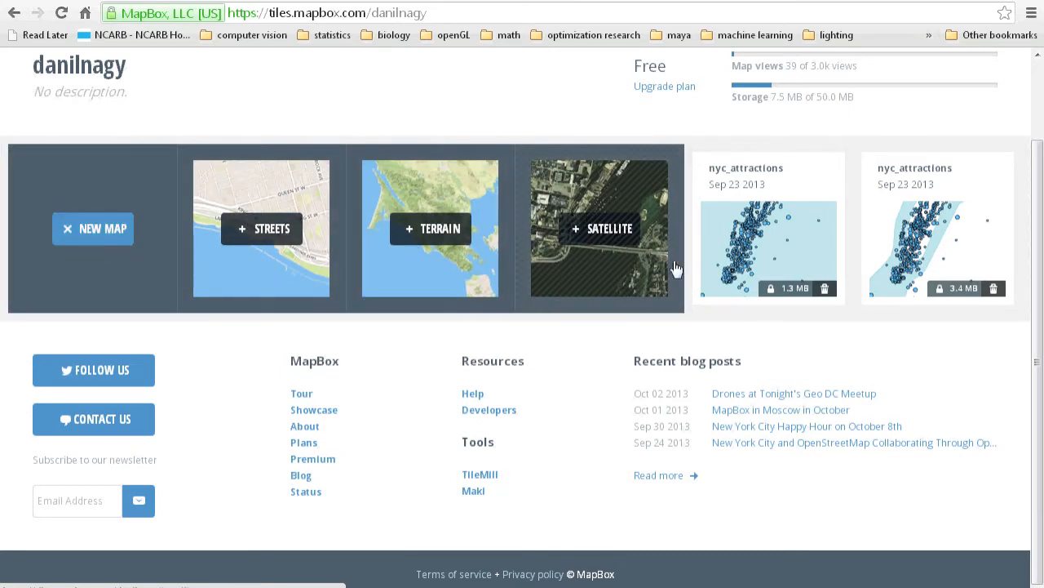
click(275, 241)
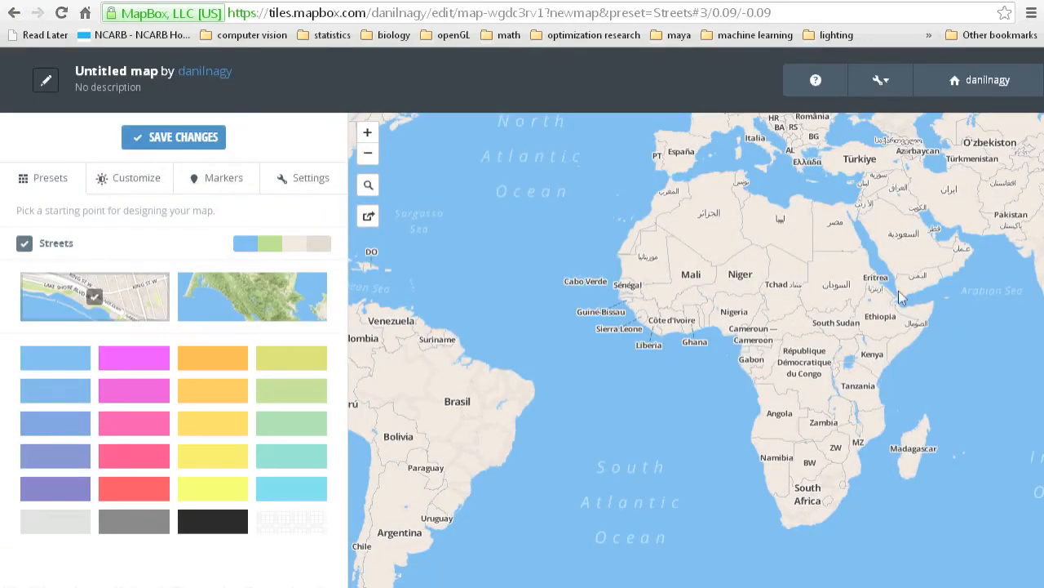
Examine the Streets base map at different scales across eastern North America, ending around New York.
scroll(404, 311, up, 1)
drag(404, 311, 656, 359)
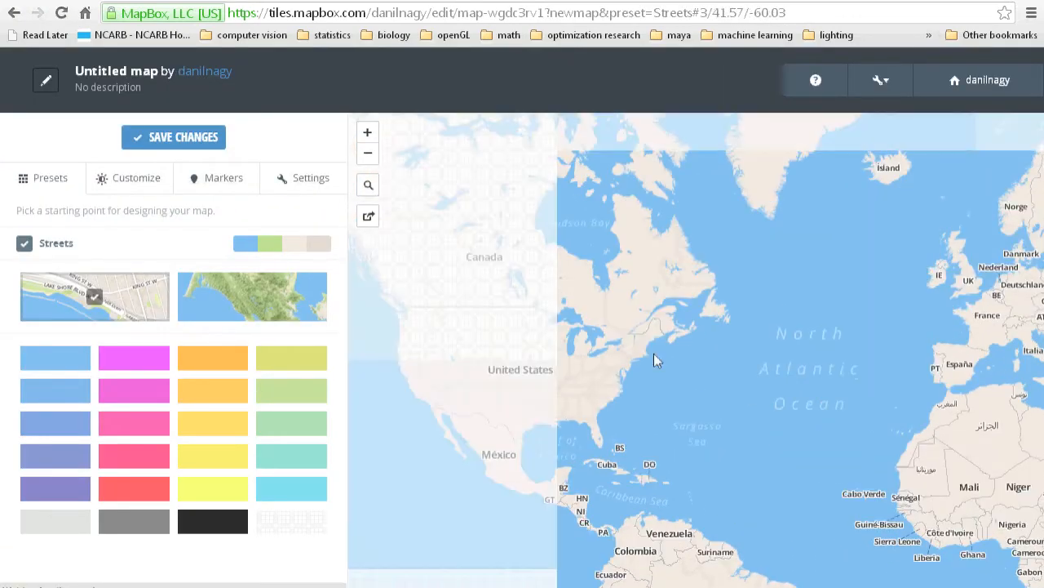
scroll(585, 392, up, 2)
drag(849, 322, 800, 408)
scroll(678, 395, up, 1)
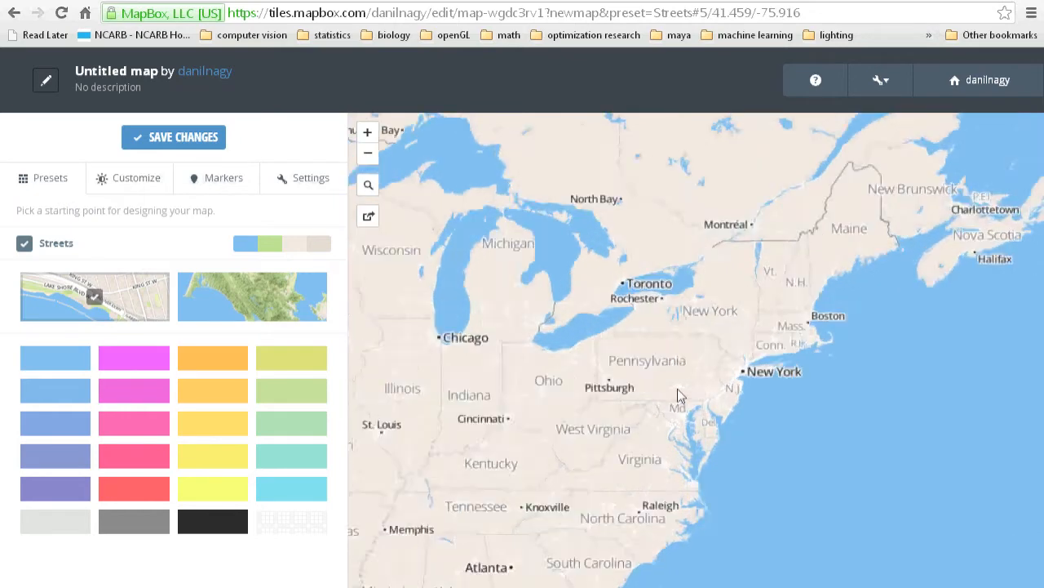
drag(694, 415, 640, 437)
scroll(650, 366, down, 1)
drag(896, 376, 691, 389)
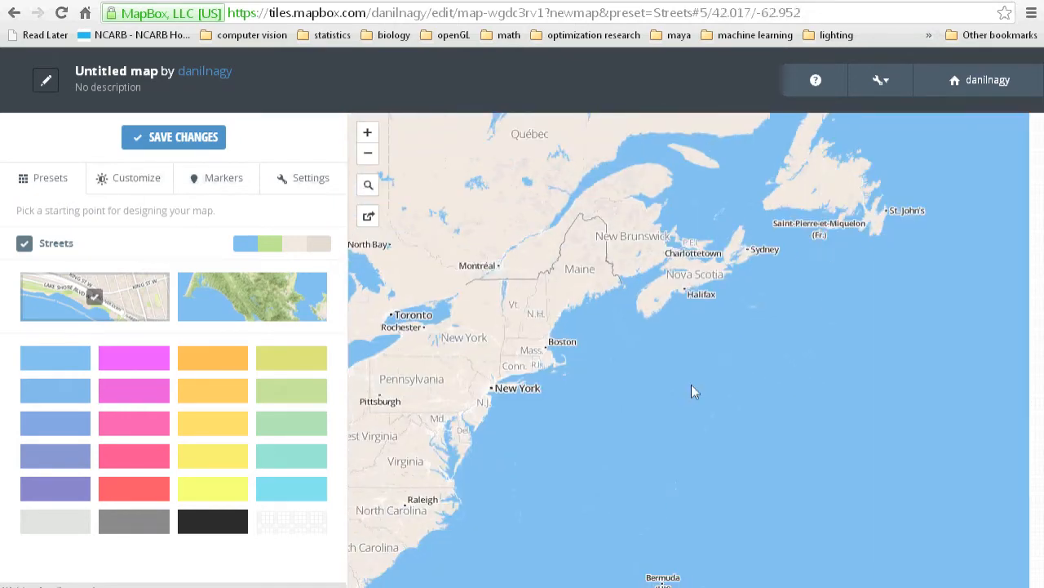
scroll(692, 387, down, 1)
drag(837, 408, 914, 429)
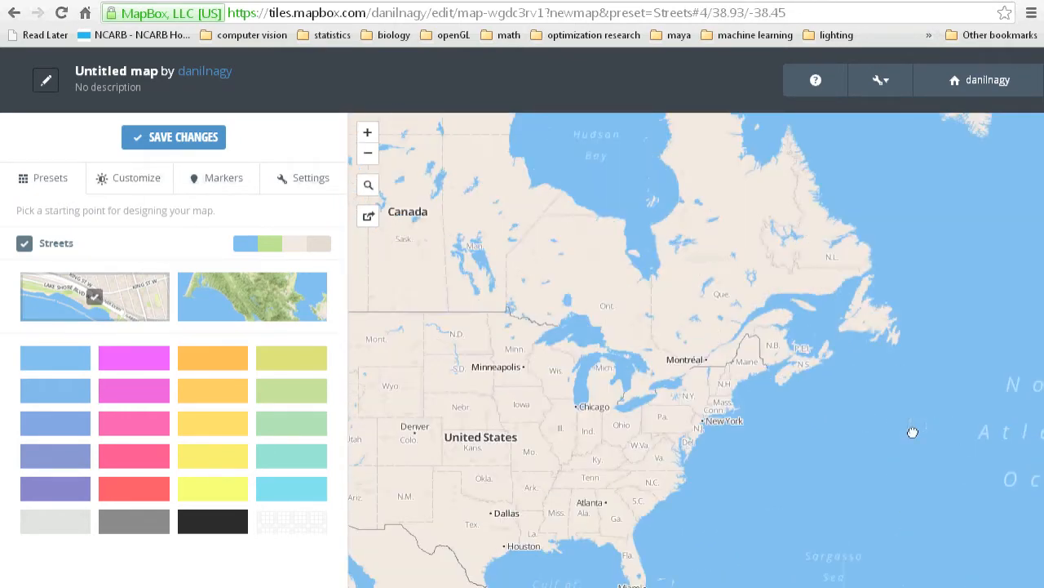
scroll(735, 374, up, 1)
drag(674, 483, 675, 416)
scroll(692, 454, up, 1)
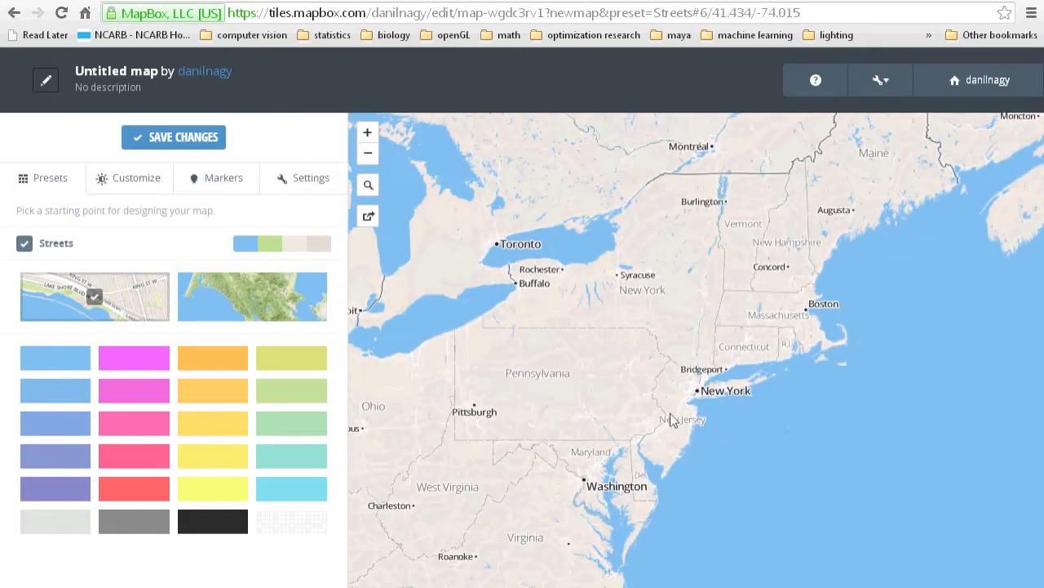
Try the Sherbert, Map Boy and Terrain presets on the map around New York.
click(165, 368)
drag(671, 422, 599, 417)
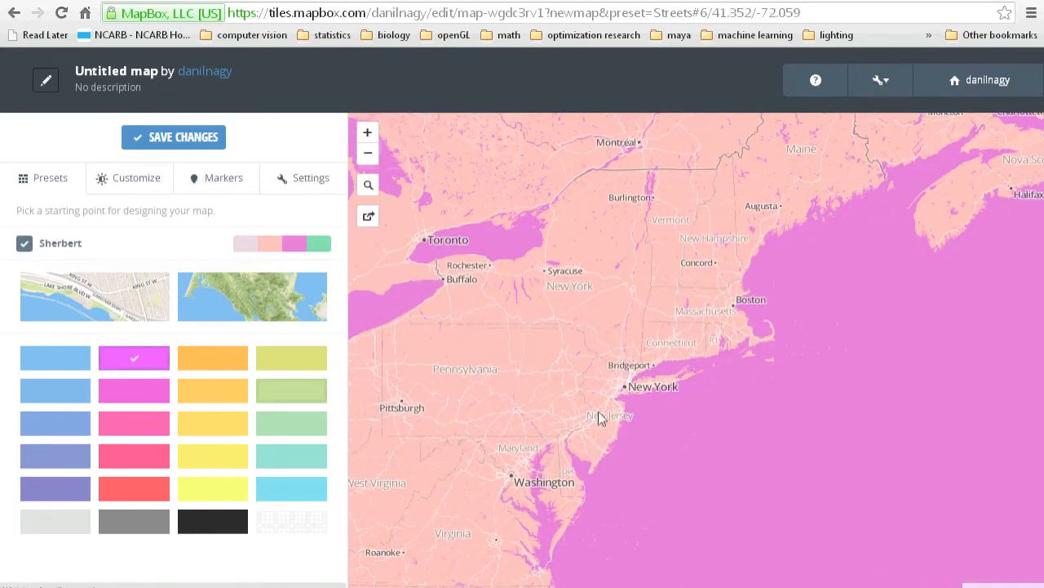
scroll(600, 418, up, 1)
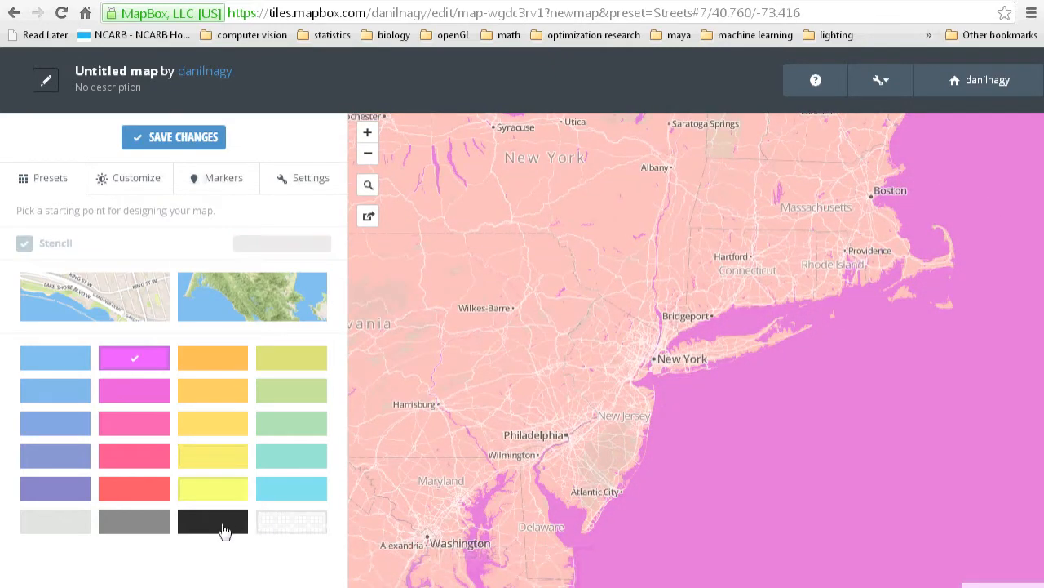
click(200, 462)
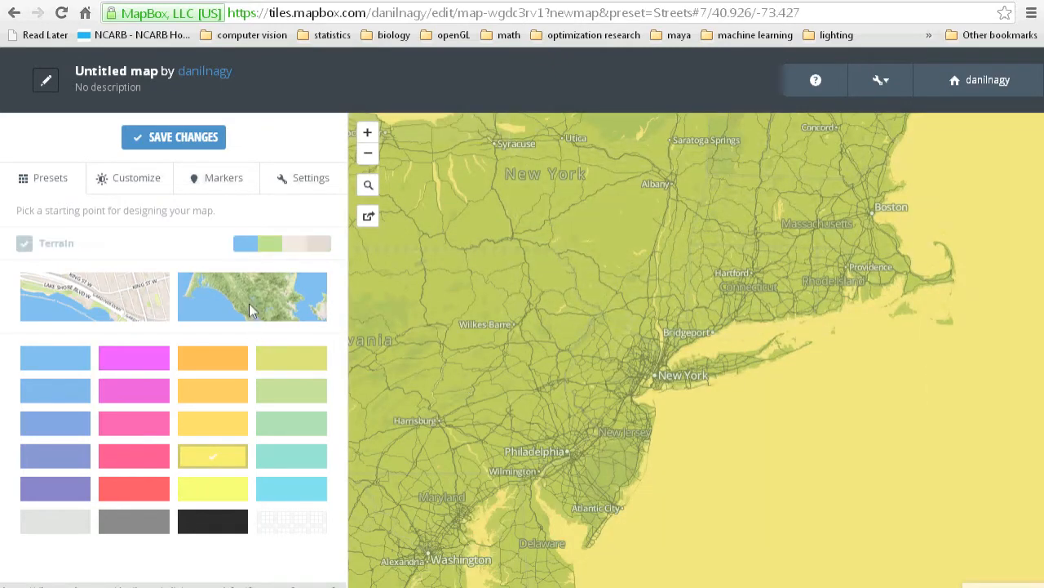
click(250, 300)
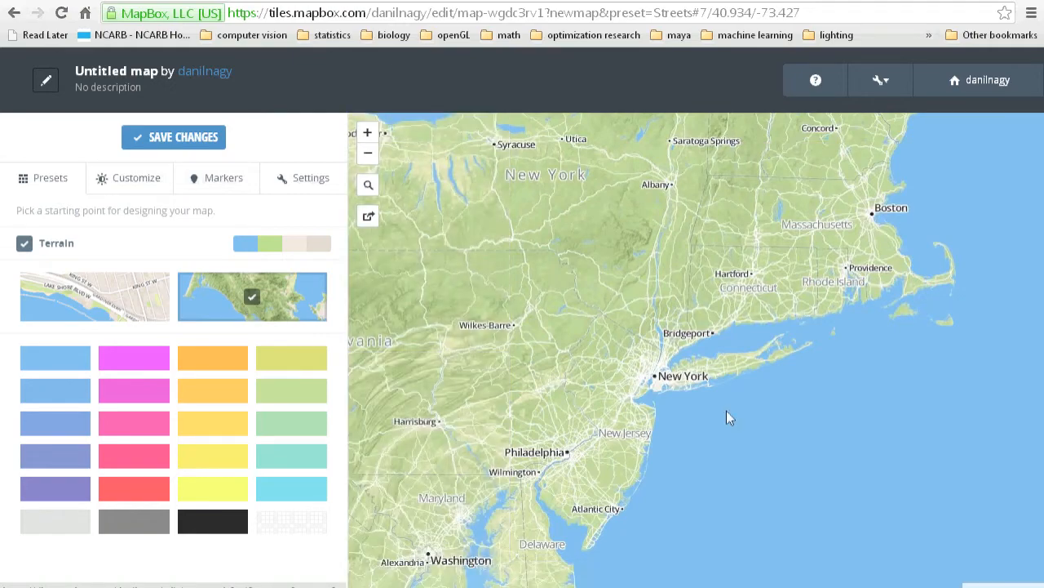
scroll(629, 373, up, 4)
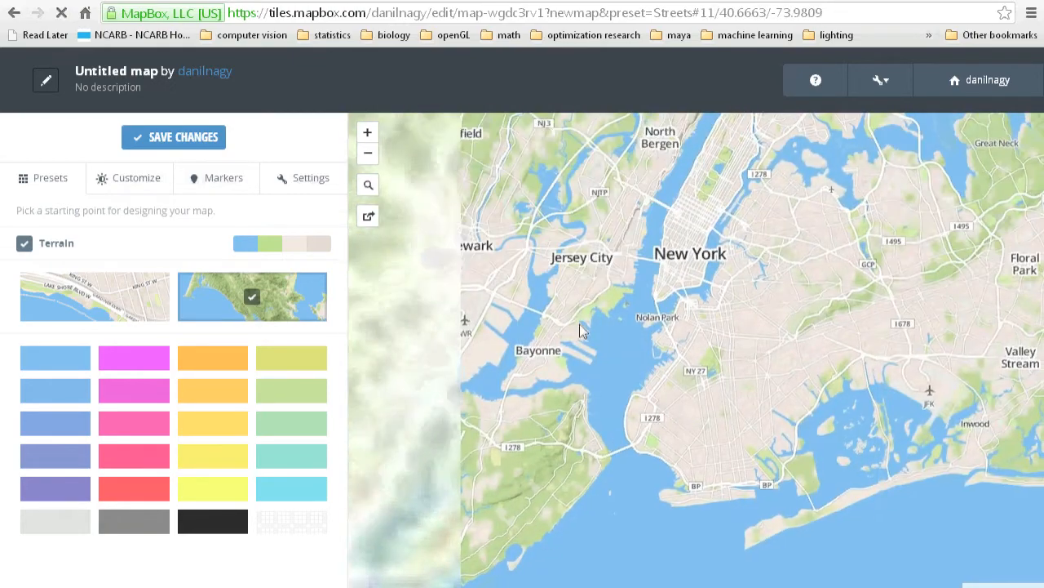
Apply the Light preset to the map of Manhattan.
scroll(729, 189, up, 2)
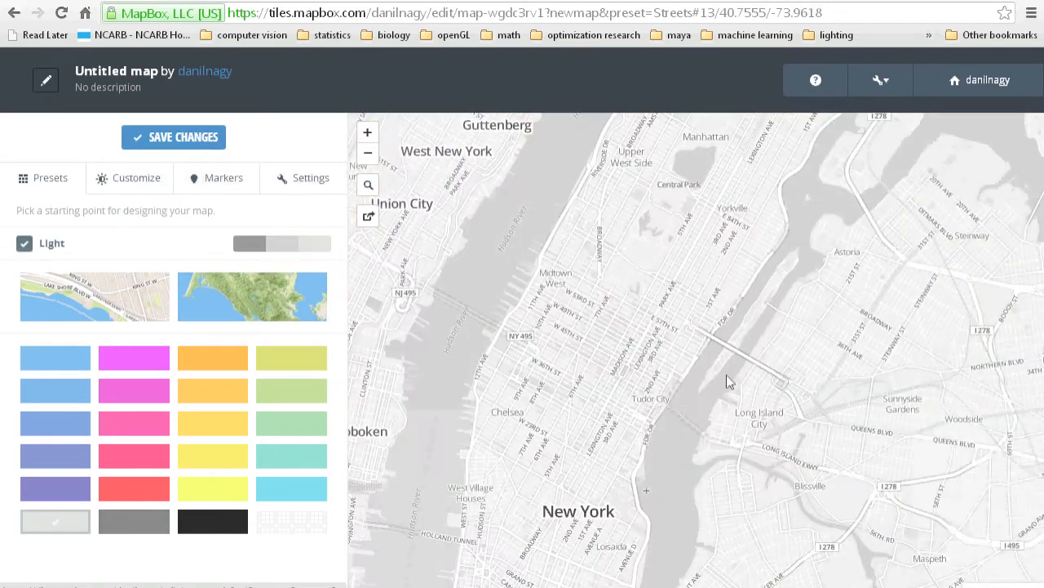
drag(703, 334, 721, 406)
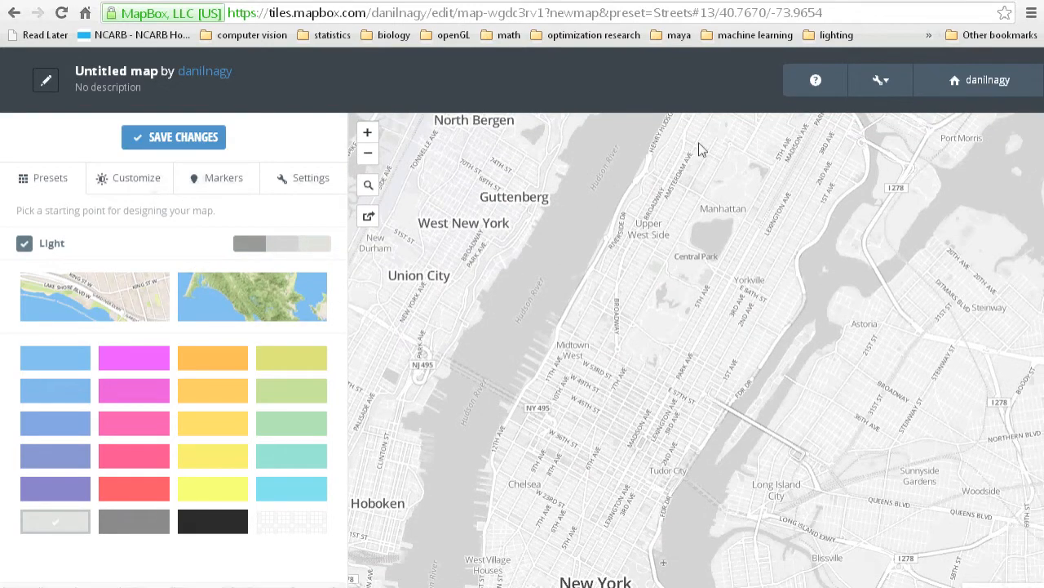
drag(708, 246, 696, 287)
drag(536, 321, 553, 292)
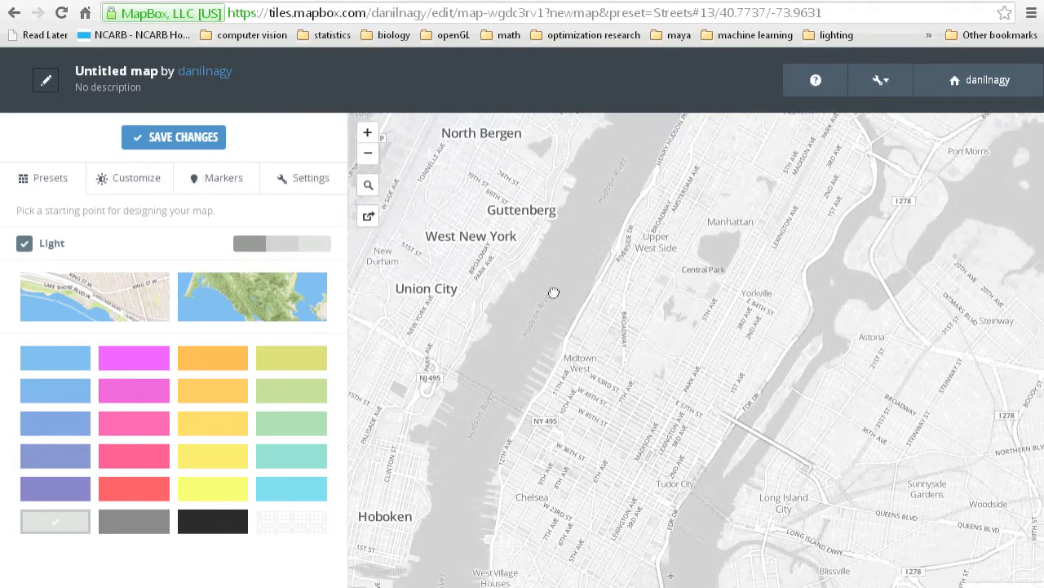
drag(469, 316, 475, 268)
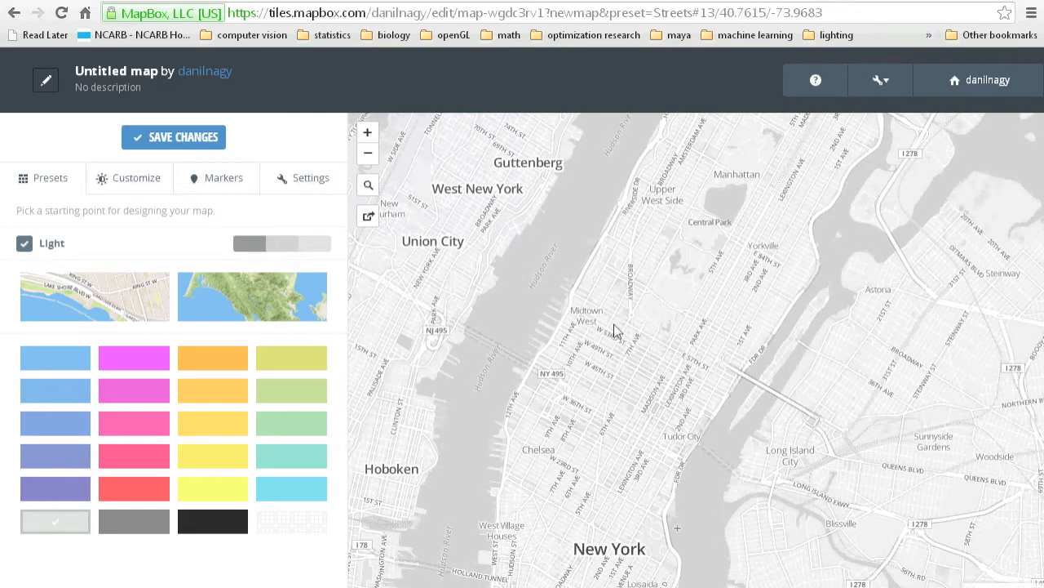
drag(616, 331, 638, 276)
Customize the Streets hue to 115 and the Land colour to hue 126, saturation 0 and lightness 70.
click(127, 189)
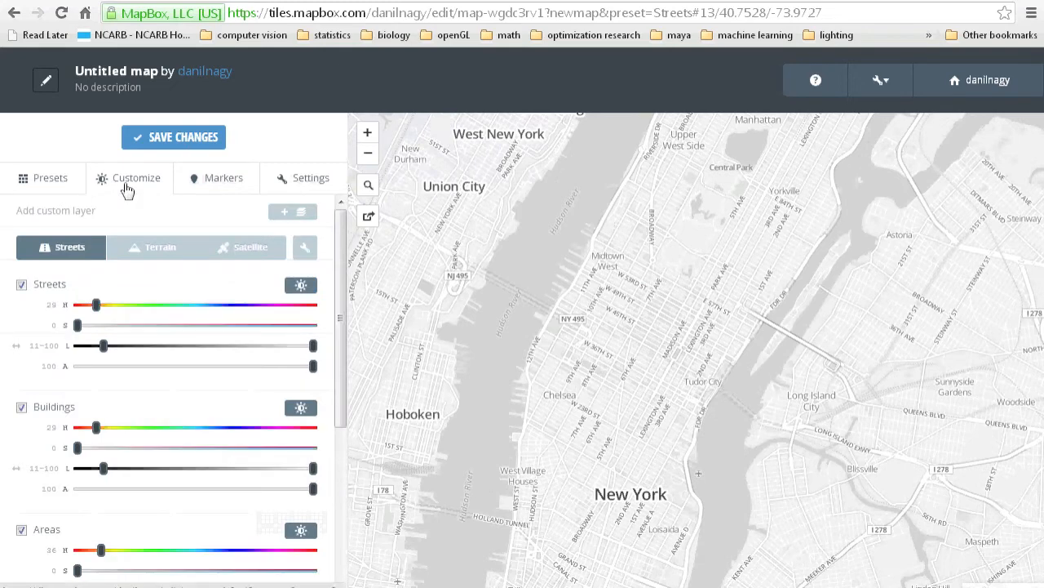
drag(97, 305, 156, 314)
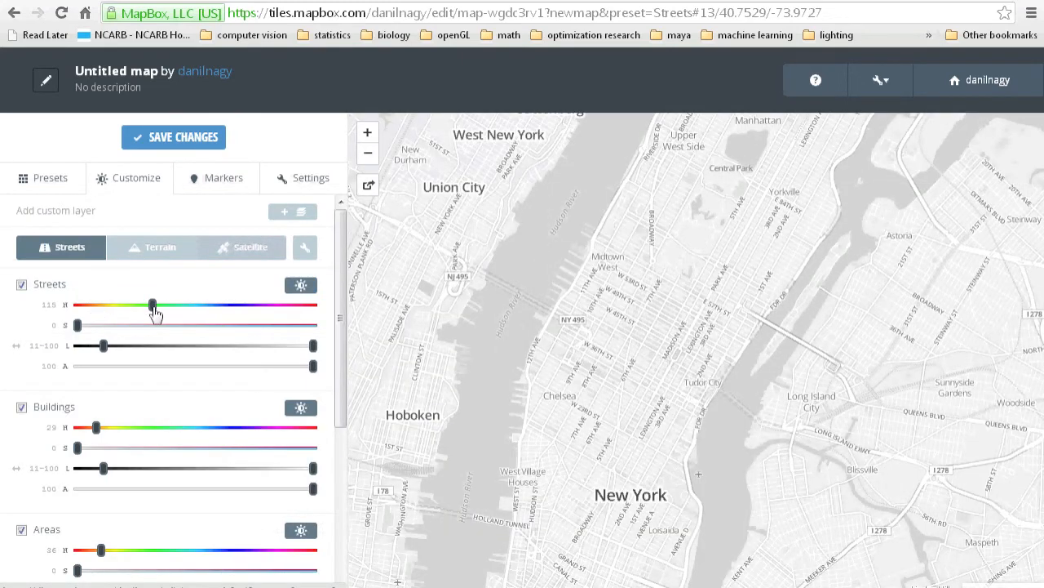
scroll(155, 316, down, 4)
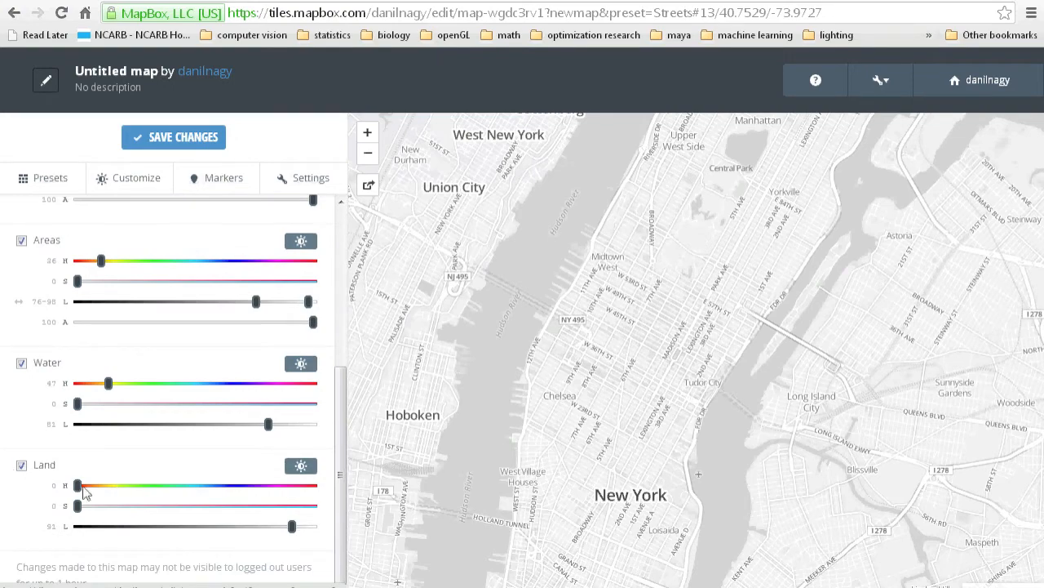
drag(79, 510, 288, 509)
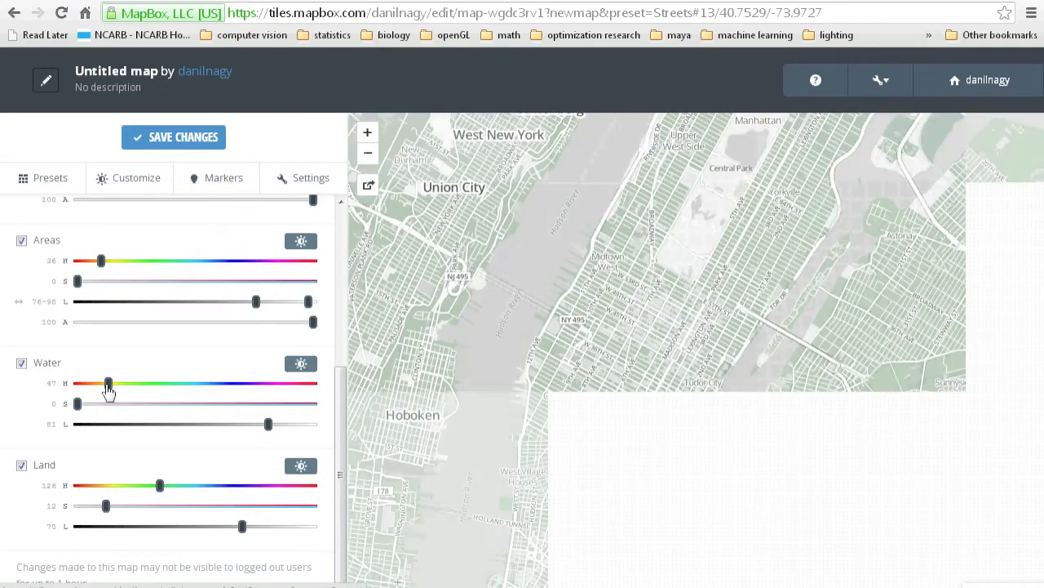
drag(108, 504, 62, 511)
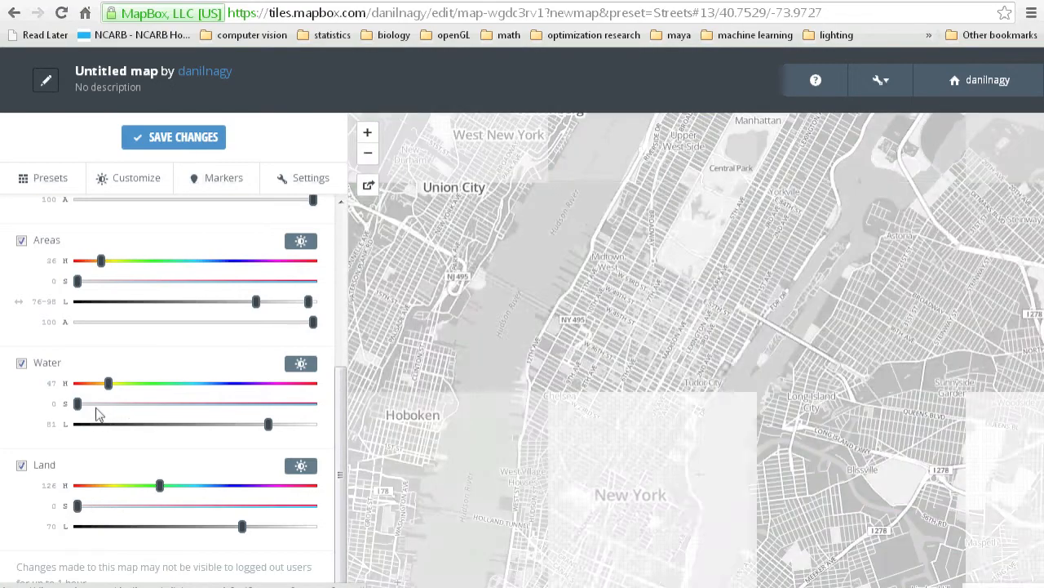
Set the Water colour to hue 187 with saturation 19.
drag(79, 403, 198, 390)
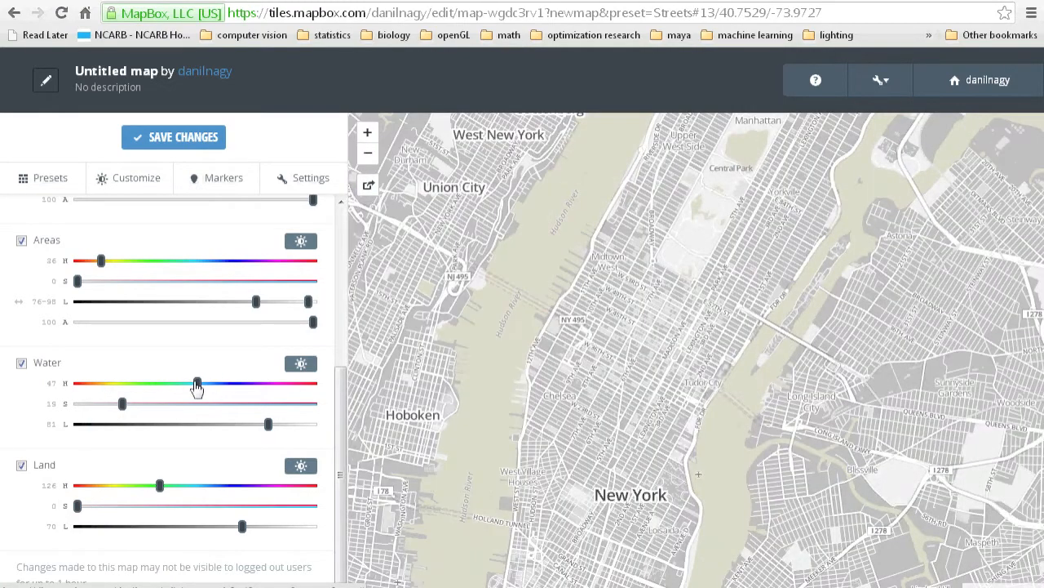
drag(656, 309, 657, 475)
mouse_move(847, 297)
mouse_down()
mouse_move(726, 266)
mouse_move(743, 179)
mouse_up()
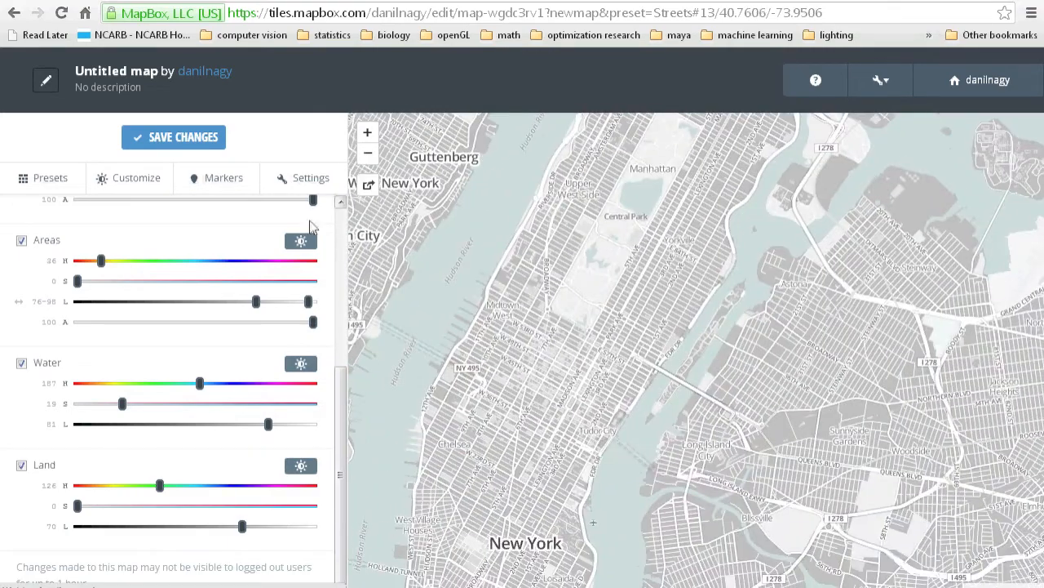
Review the marker options for title, tooltip contents, size, colour and symbol.
click(234, 185)
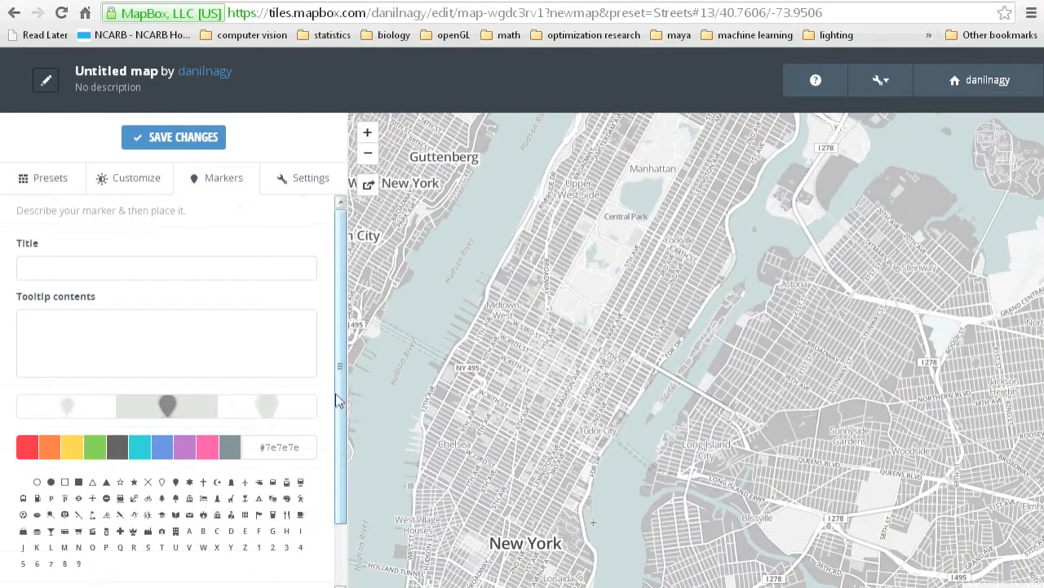
scroll(341, 400, down, 1)
scroll(341, 400, up, 1)
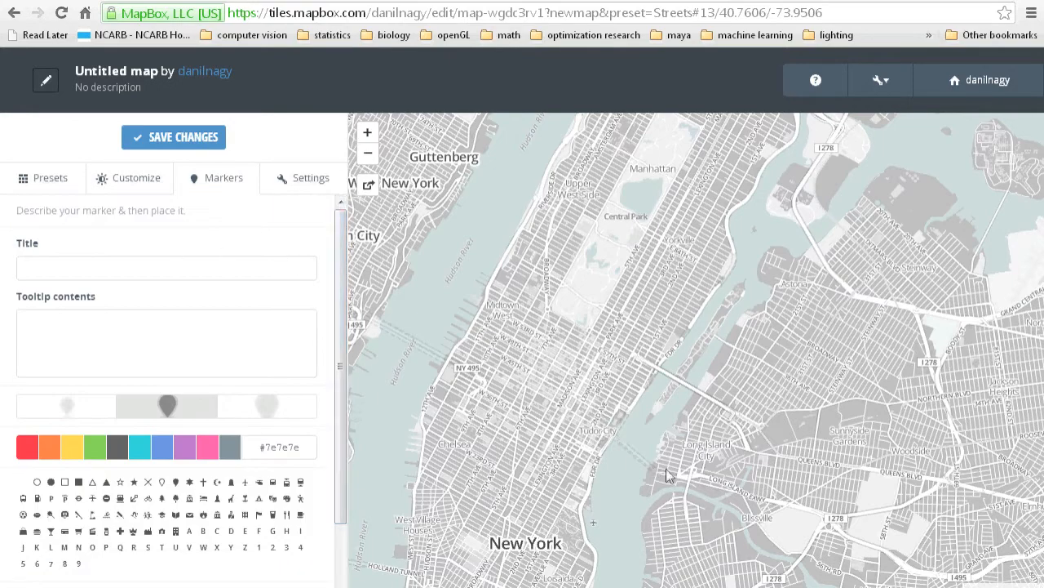
Examine the street detail of the customized map around Midtown Manhattan at different scales.
drag(666, 469, 690, 407)
scroll(626, 302, up, 1)
drag(651, 329, 661, 377)
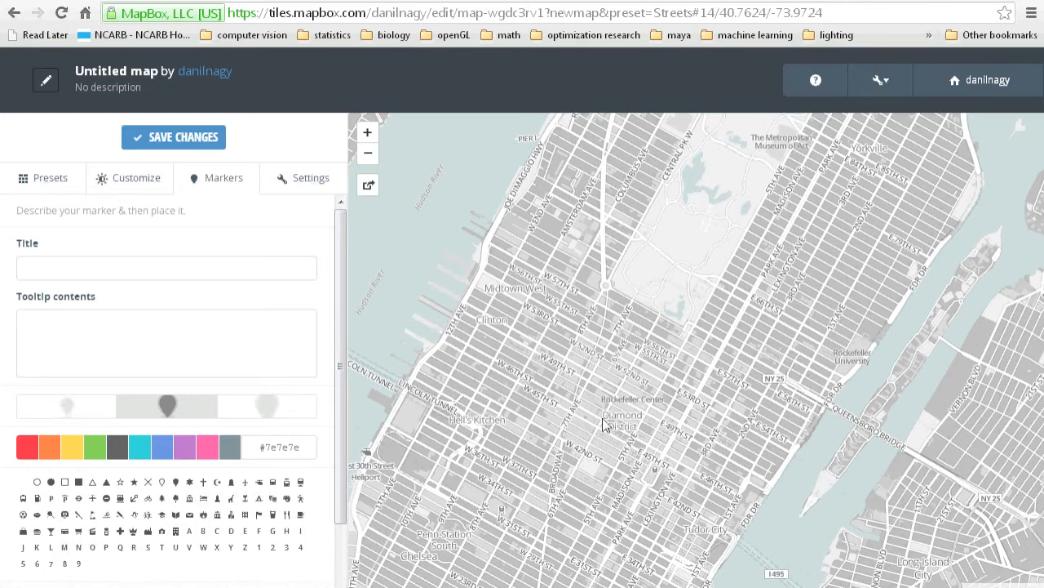
drag(810, 309, 789, 329)
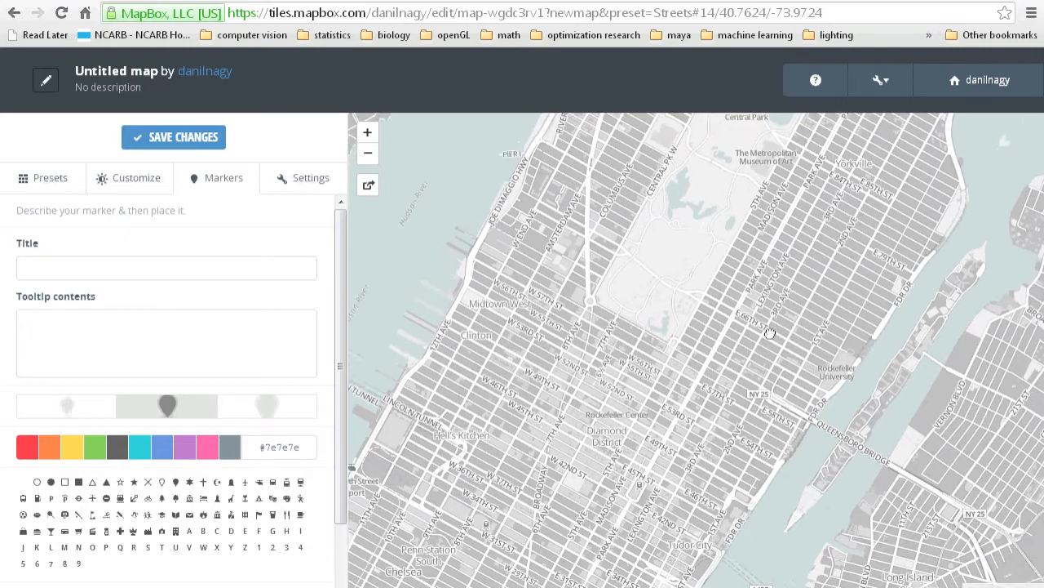
drag(695, 343, 717, 363)
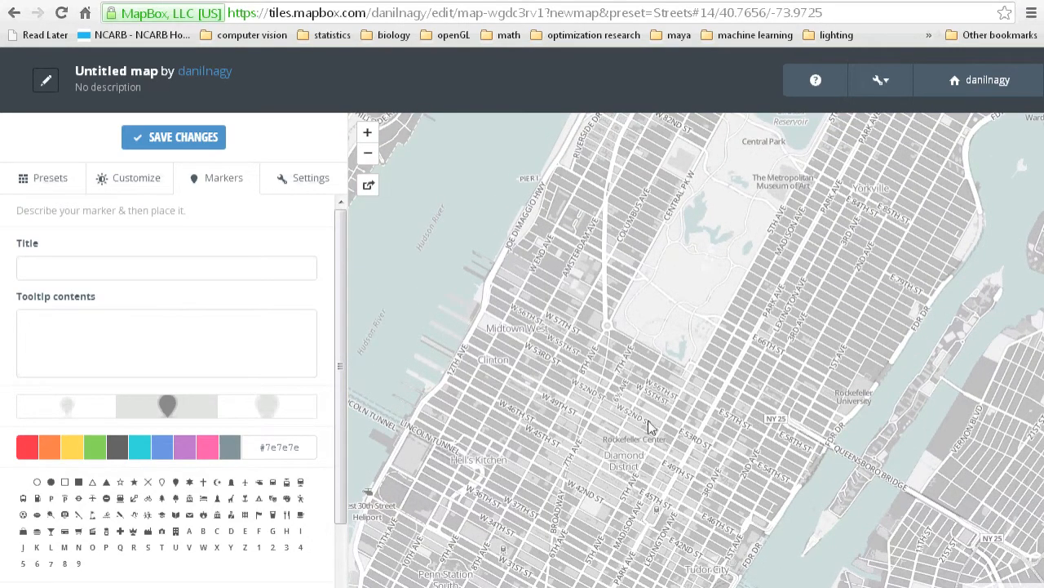
scroll(683, 383, down, 2)
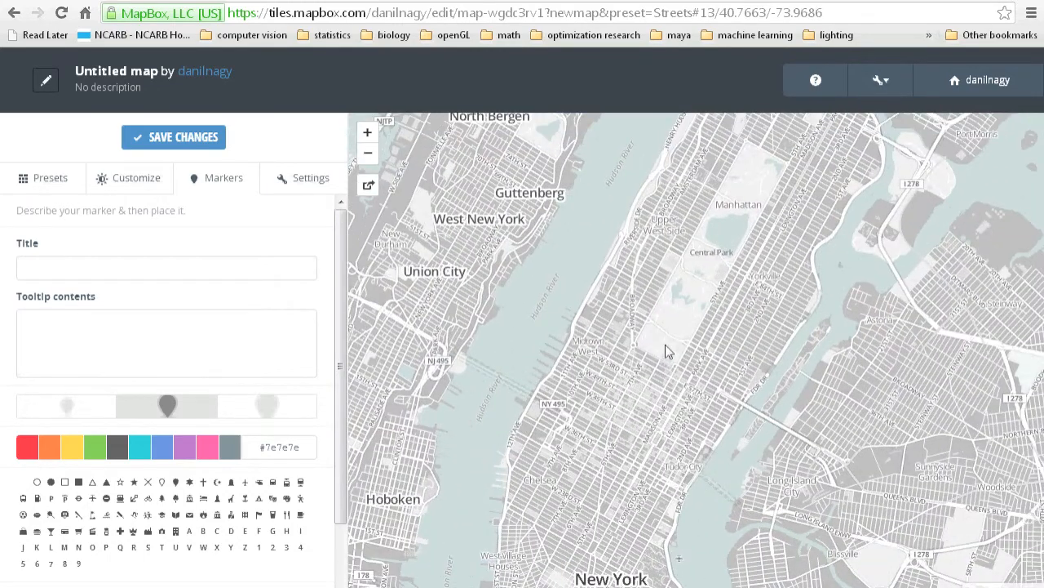
drag(669, 355, 669, 333)
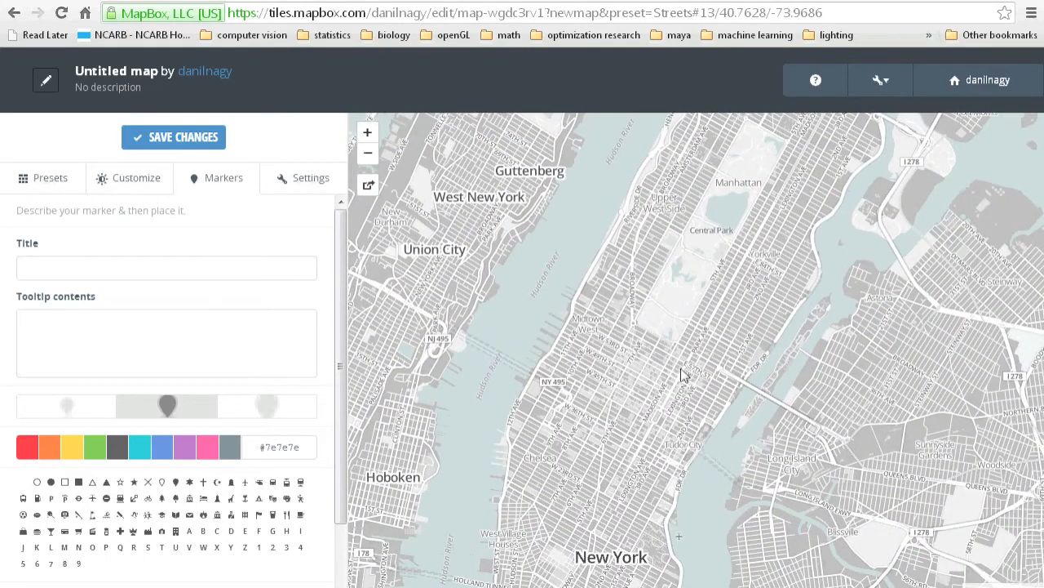
drag(608, 394, 615, 405)
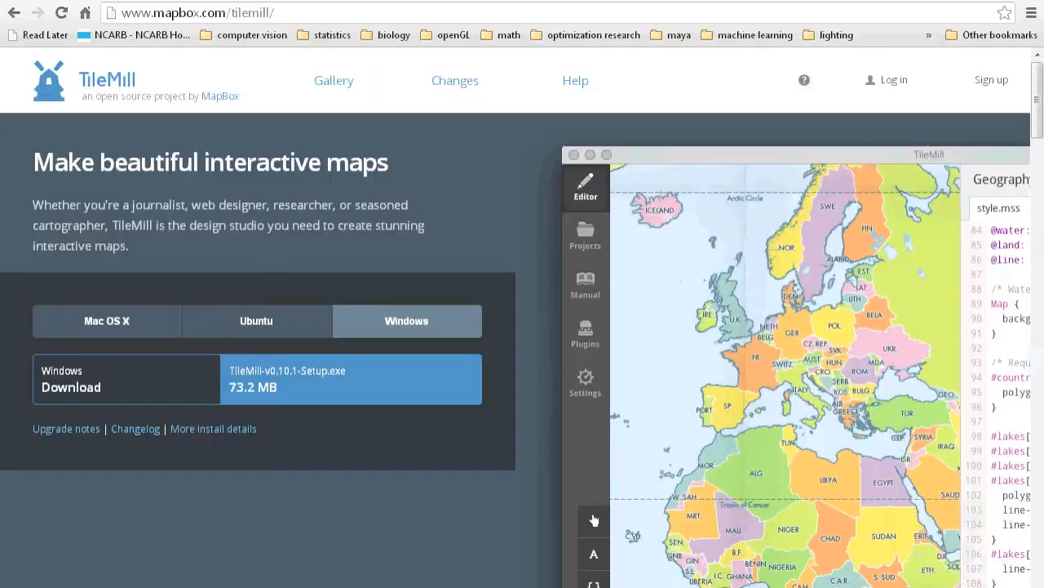
click(281, 17)
click(227, 13)
drag(227, 13, 285, 13)
click(274, 16)
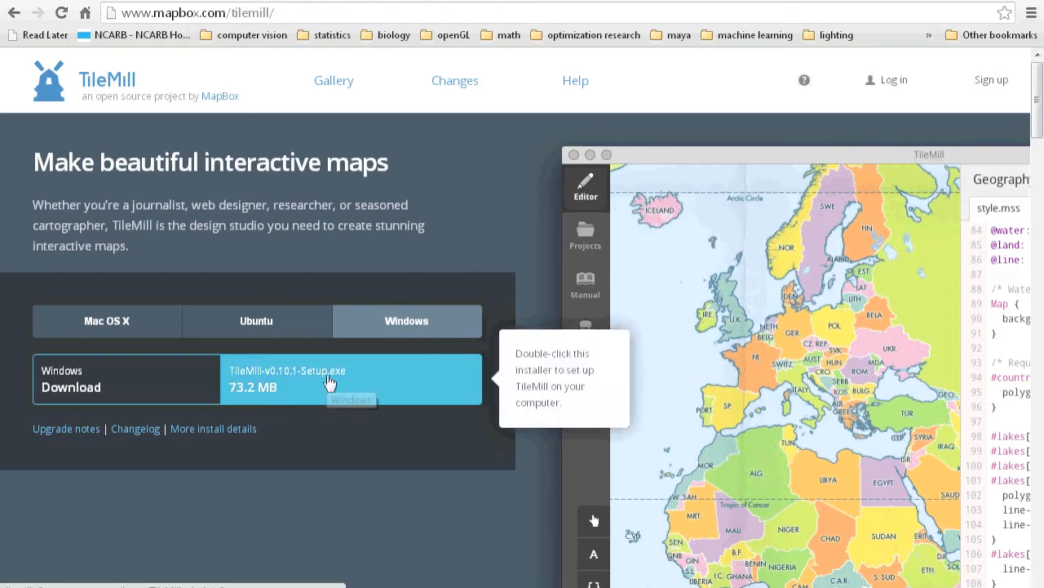
Switch to the TileMill desktop application and reposition its window showing the project list.
click(559, 586)
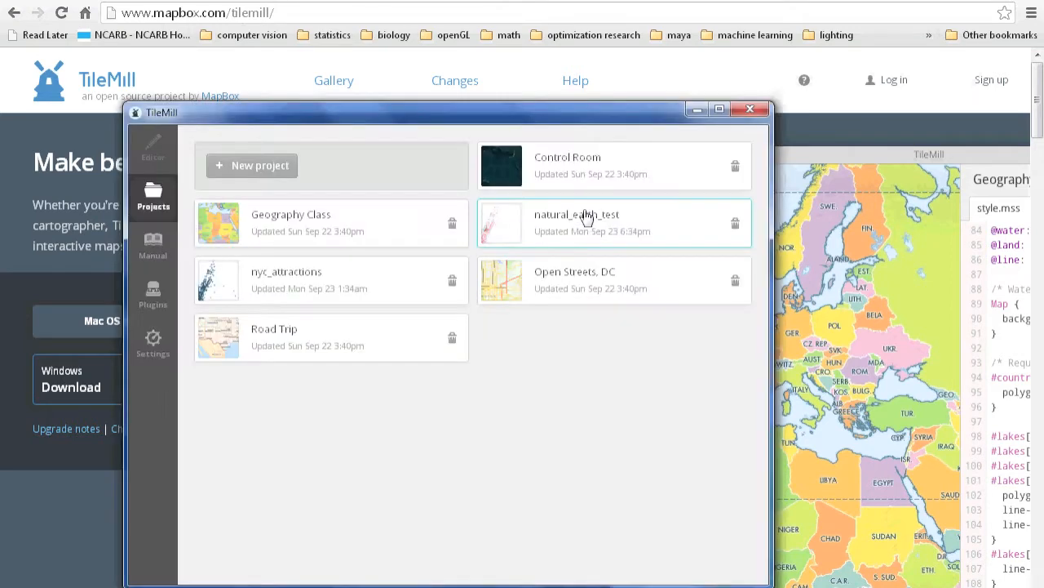
drag(506, 117, 601, 83)
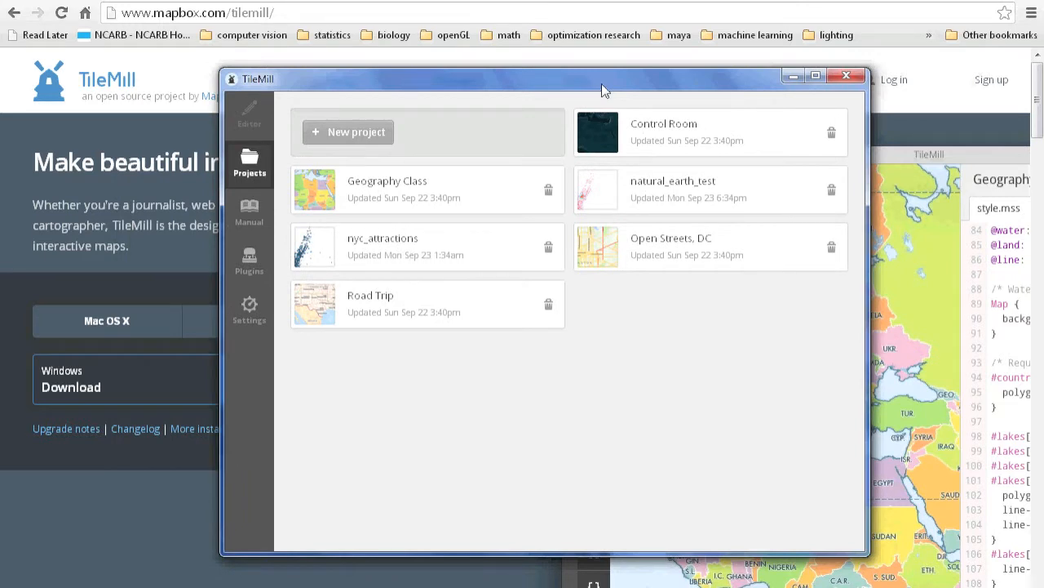
Create a TileMill project with filename nycTaAttractions, name NYC TA Attractions, png (24-bit) image format and the default world data included.
drag(551, 81, 510, 89)
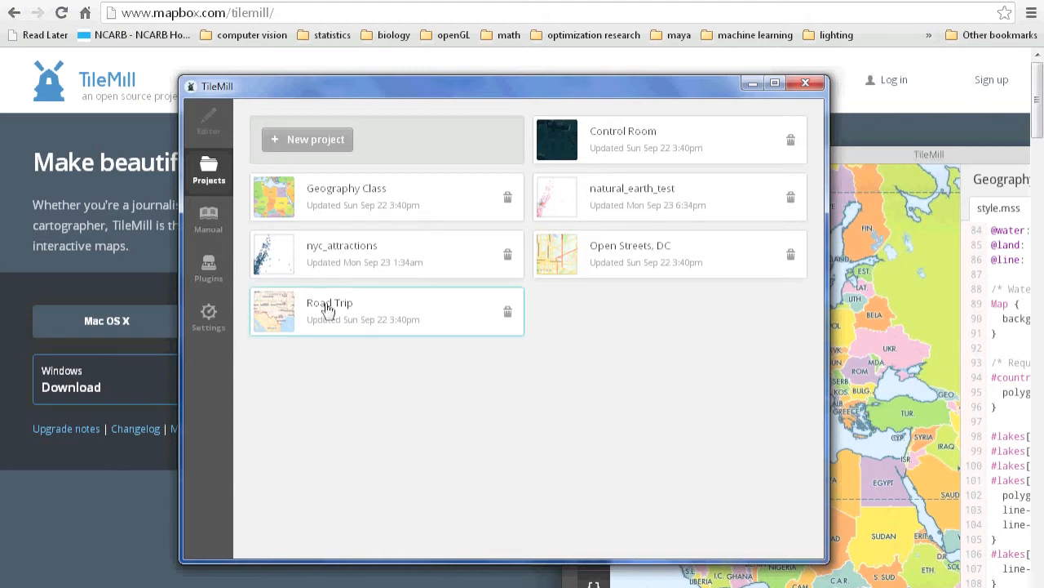
drag(360, 91, 384, 88)
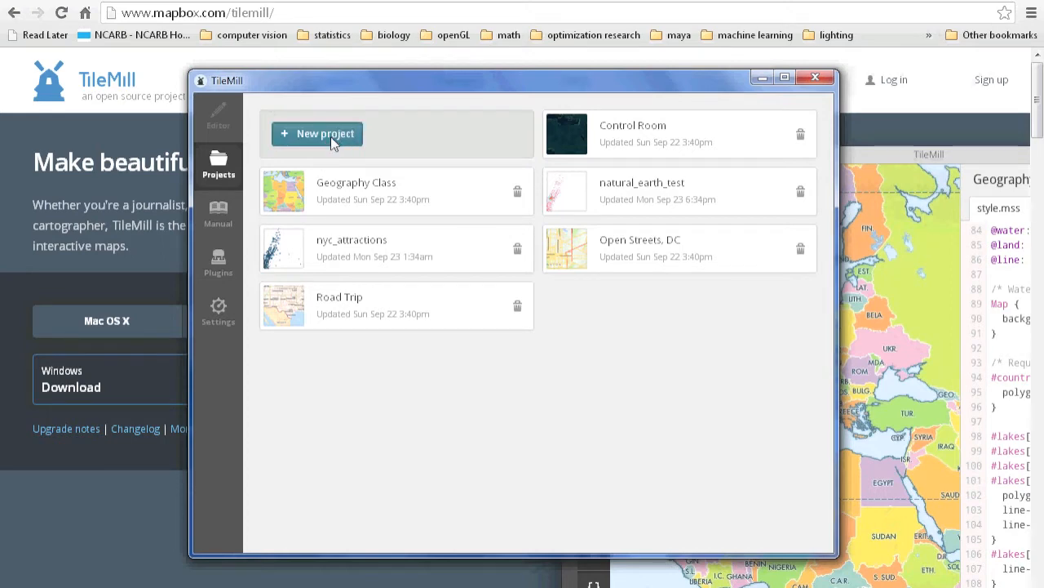
click(331, 139)
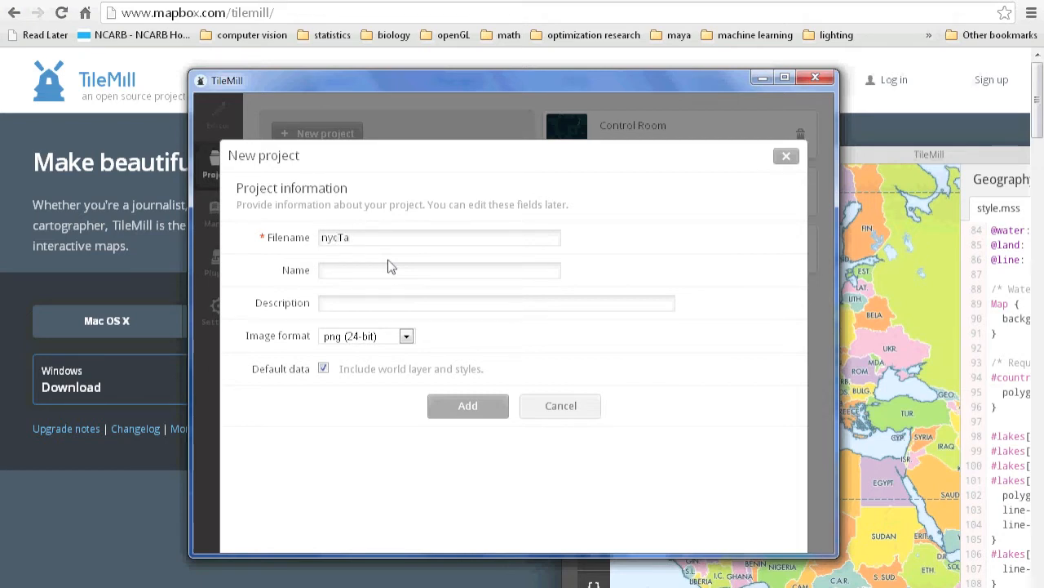
text(actions)
click(390, 270)
text(NYC TA Attractions)
click(405, 336)
click(407, 341)
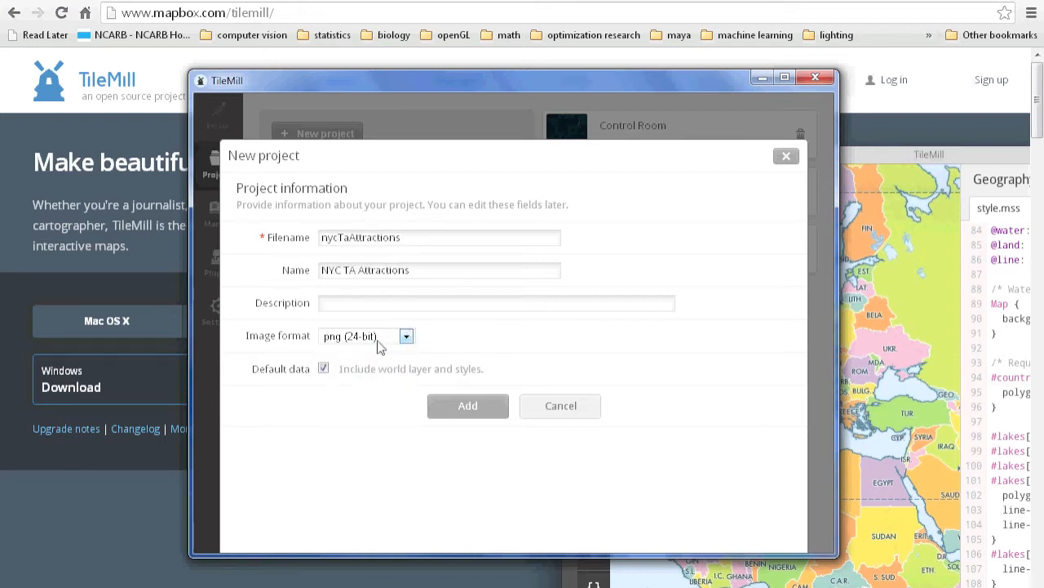
click(447, 394)
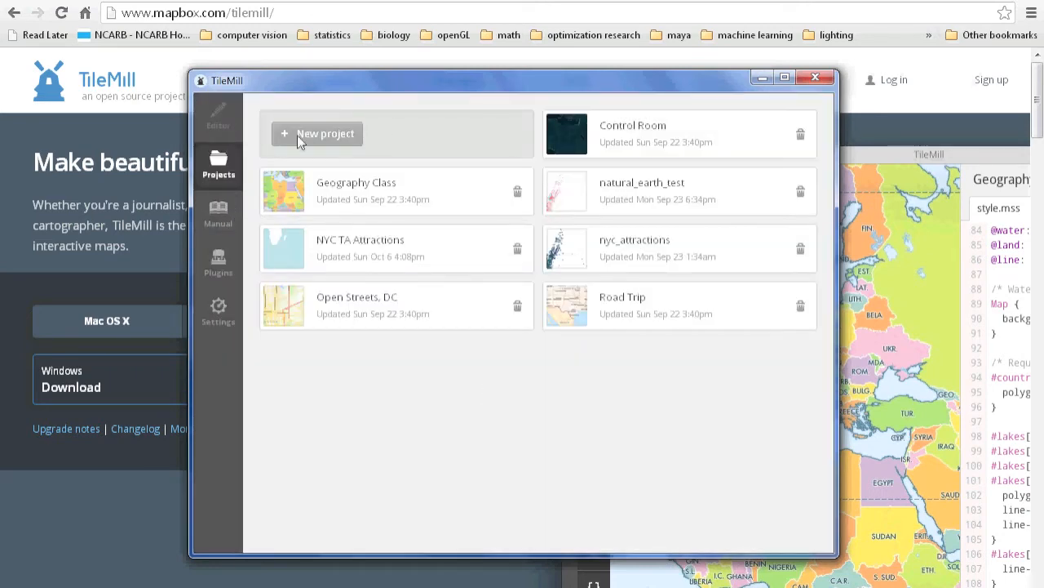
Open the NYC TA Attractions project for editing and maximize its window.
click(460, 261)
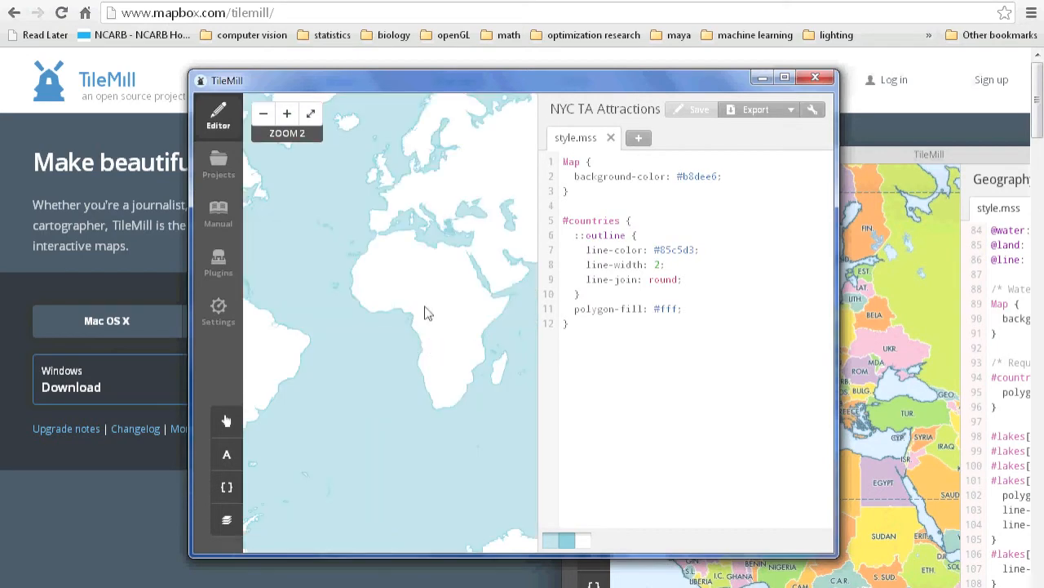
click(785, 76)
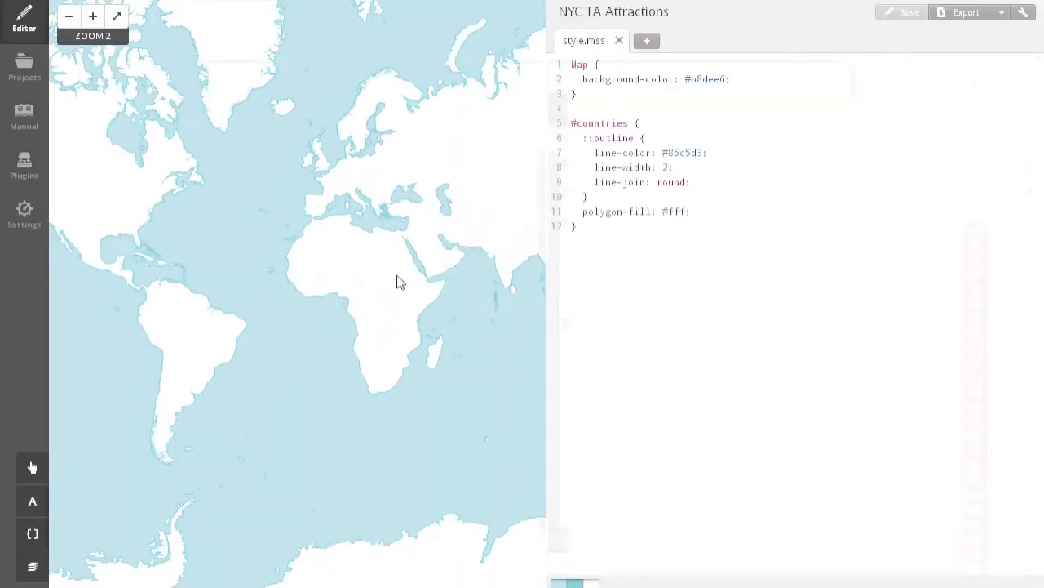
Examine the project's default world map at different scales together with the code of its style.mss stylesheet.
drag(186, 230, 324, 305)
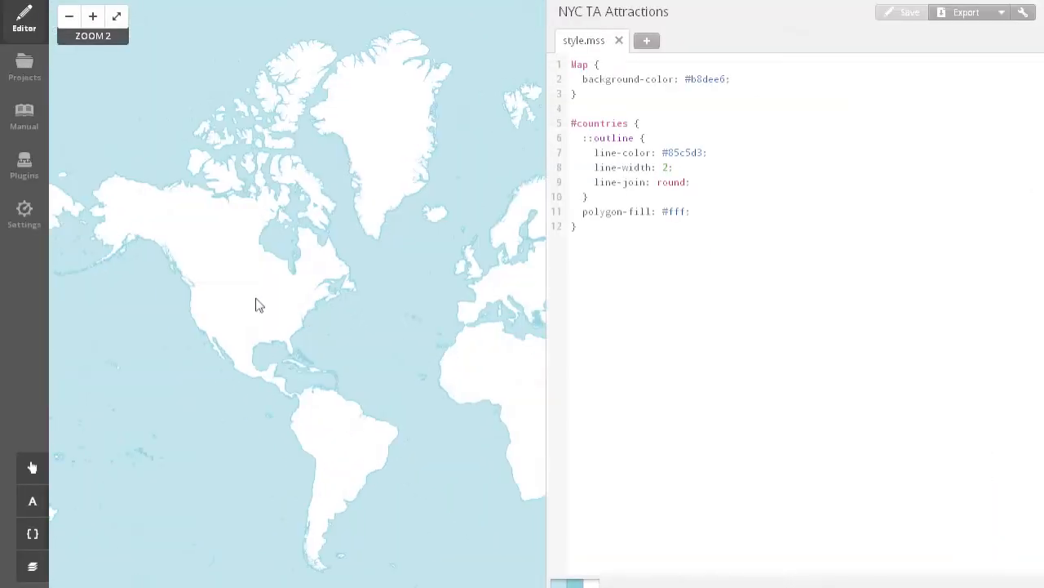
scroll(256, 299, up, 1)
scroll(380, 323, up, 2)
drag(281, 261, 384, 291)
scroll(422, 283, down, 1)
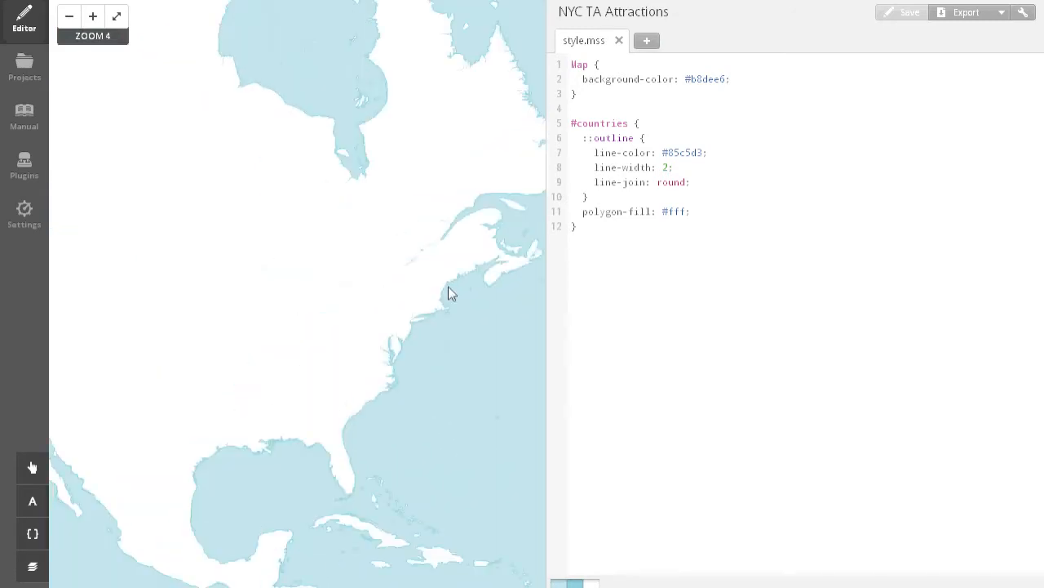
scroll(145, 226, down, 1)
scroll(354, 294, down, 1)
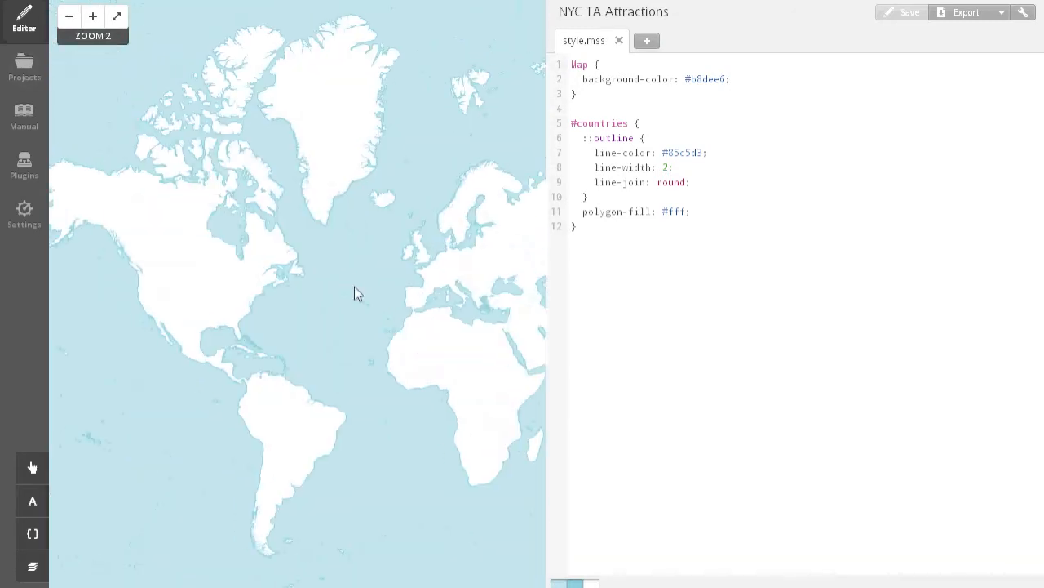
drag(331, 245, 284, 207)
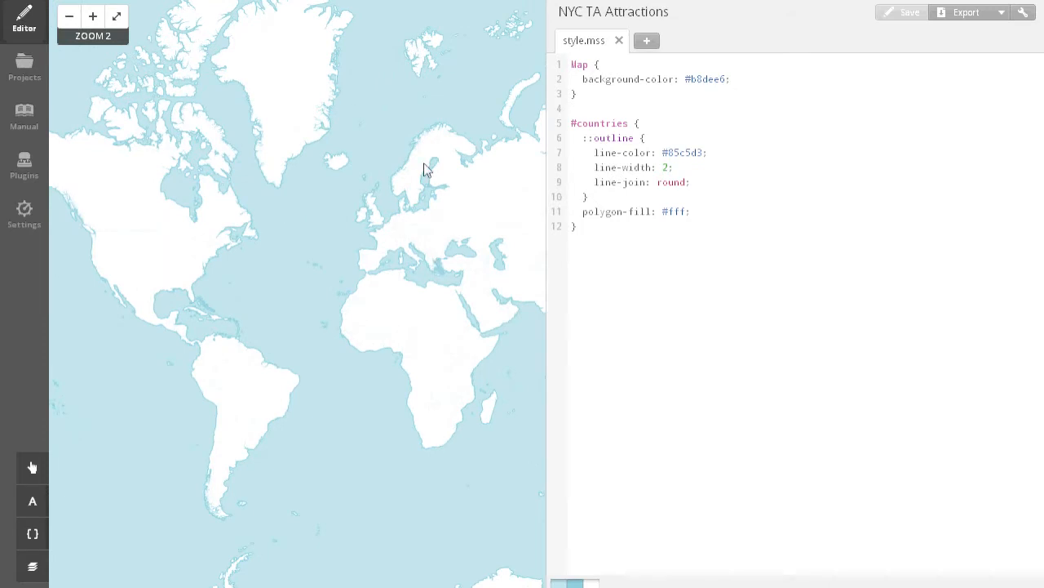
drag(411, 225, 393, 245)
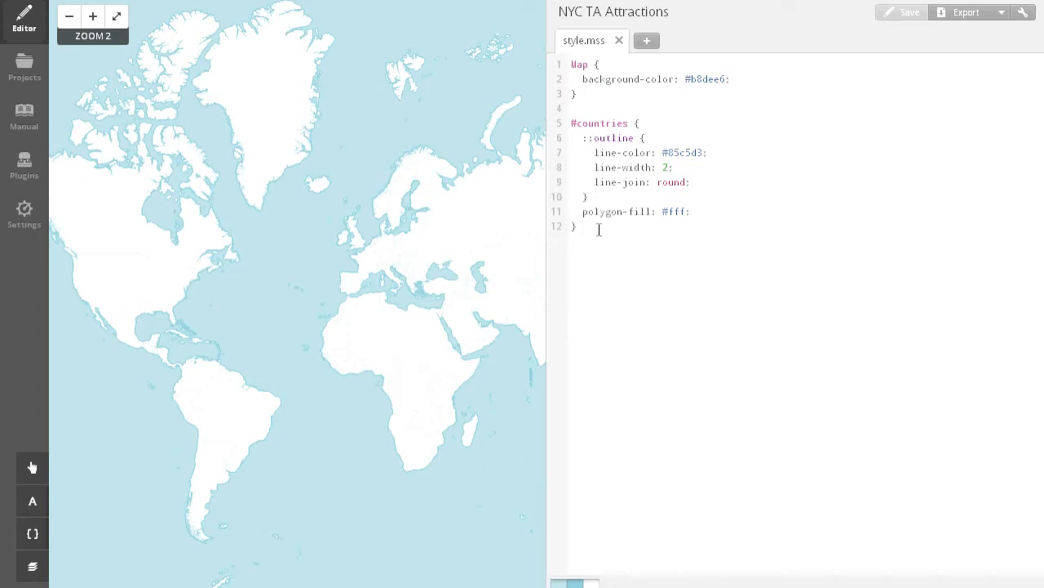
drag(609, 229, 569, 59)
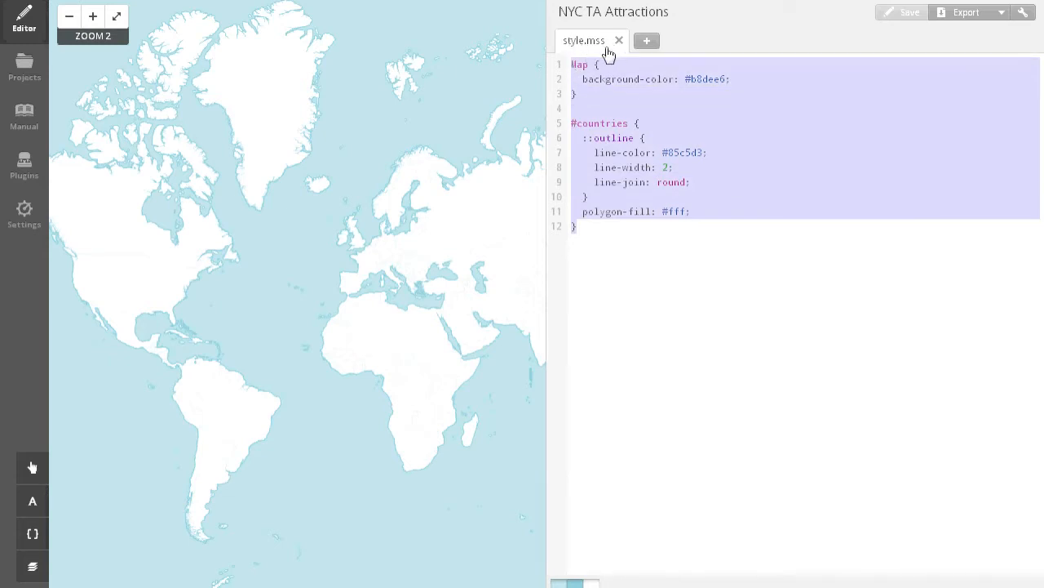
click(652, 197)
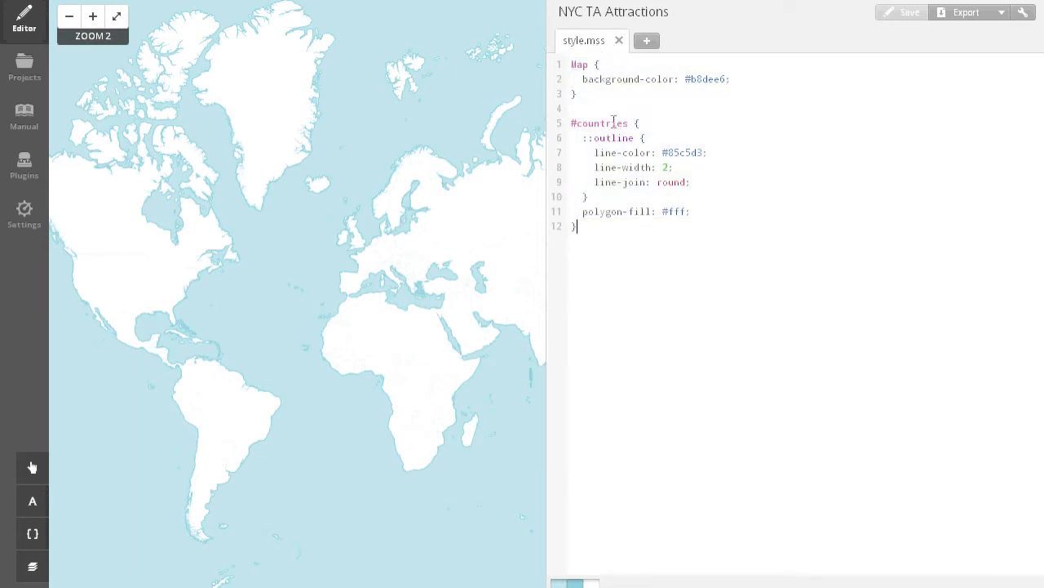
Examine the level of detail of the default map along the northeastern coast of North America at several scales.
drag(395, 318, 370, 303)
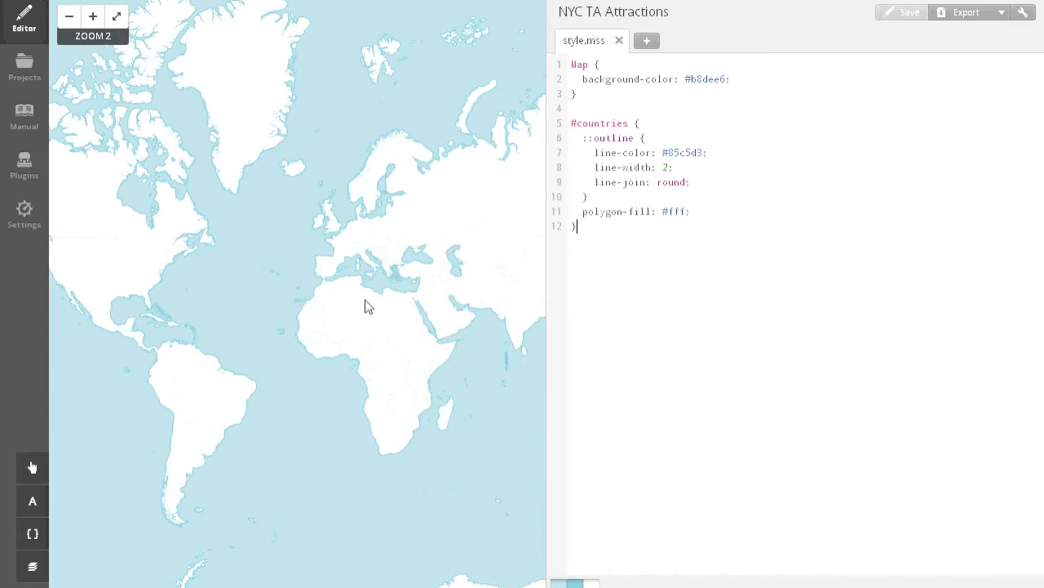
drag(116, 251, 212, 287)
scroll(212, 286, up, 1)
drag(353, 289, 368, 270)
drag(409, 309, 401, 279)
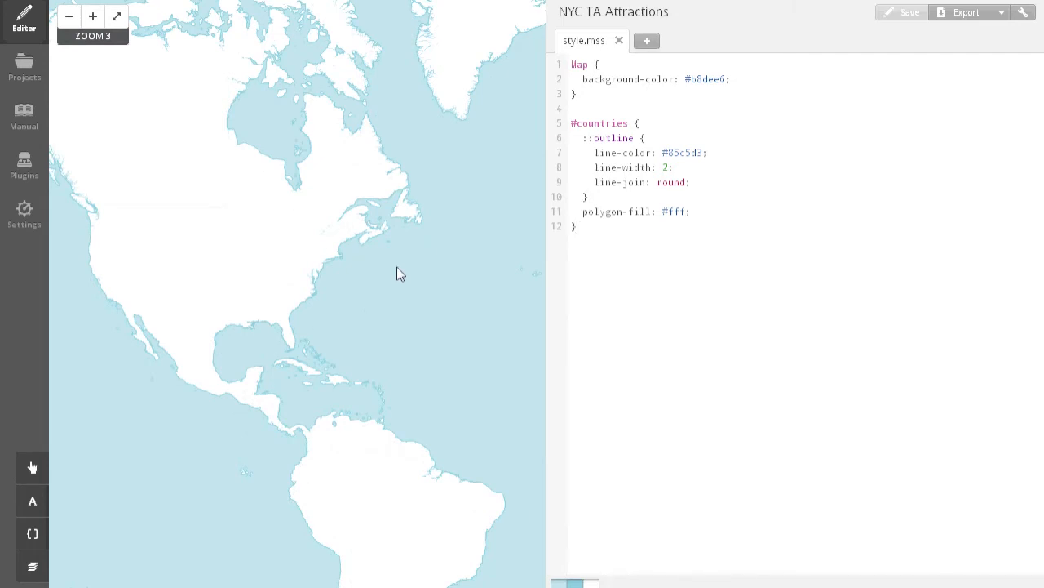
scroll(315, 268, up, 1)
scroll(362, 226, up, 1)
scroll(367, 221, up, 1)
scroll(298, 289, up, 1)
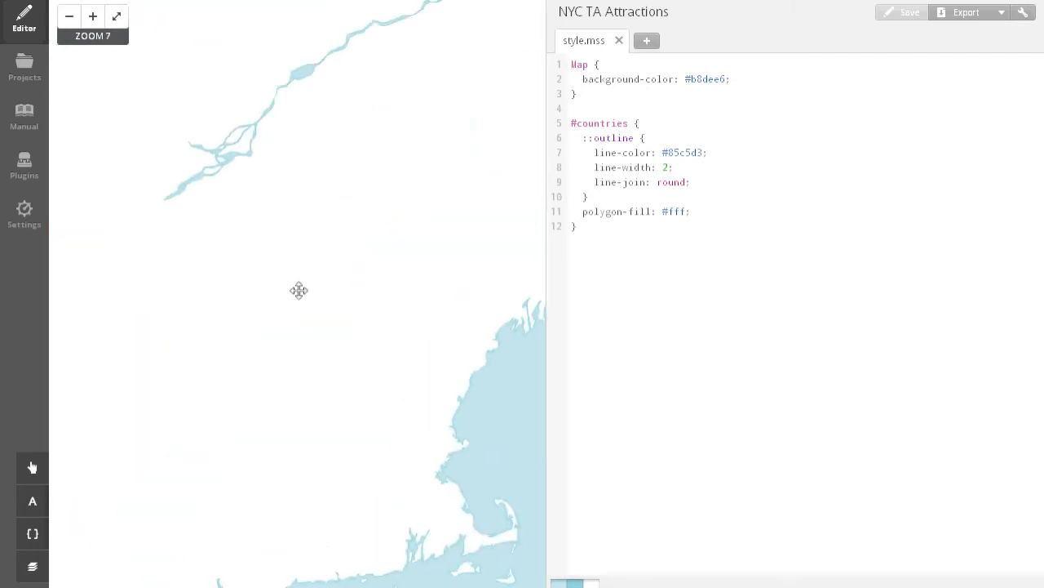
scroll(329, 131, up, 1)
scroll(343, 208, up, 1)
scroll(405, 245, down, 1)
drag(459, 299, 247, 210)
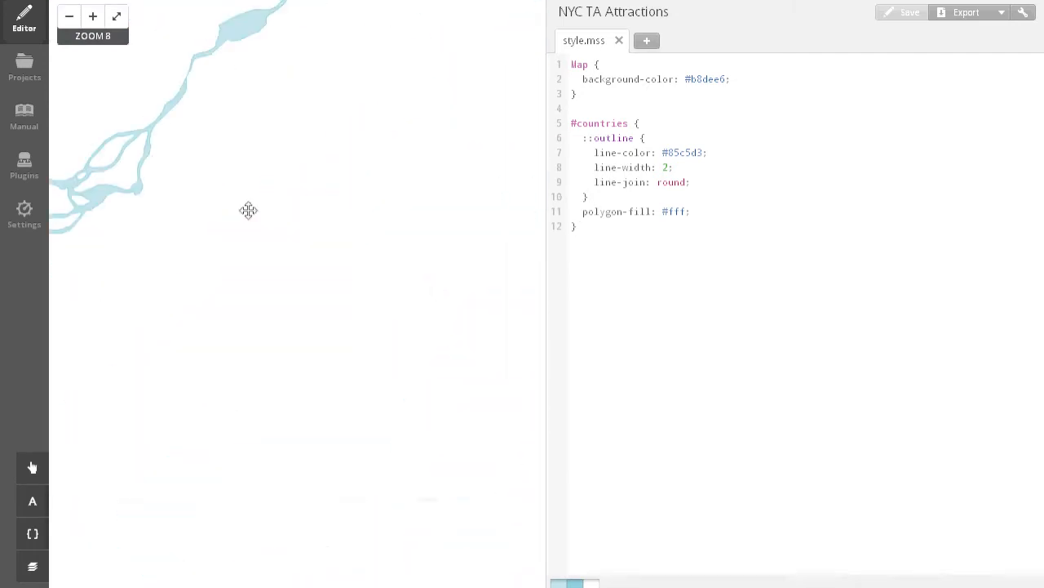
drag(499, 328, 353, 231)
scroll(353, 231, down, 1)
drag(489, 317, 367, 205)
scroll(372, 302, up, 1)
drag(321, 357, 381, 276)
scroll(381, 277, down, 4)
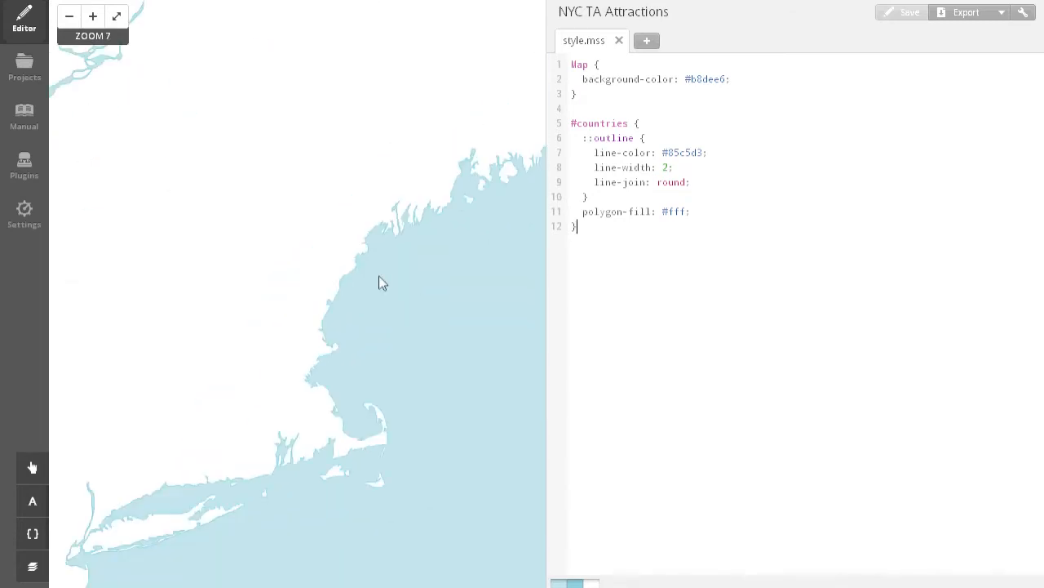
scroll(303, 330, down, 1)
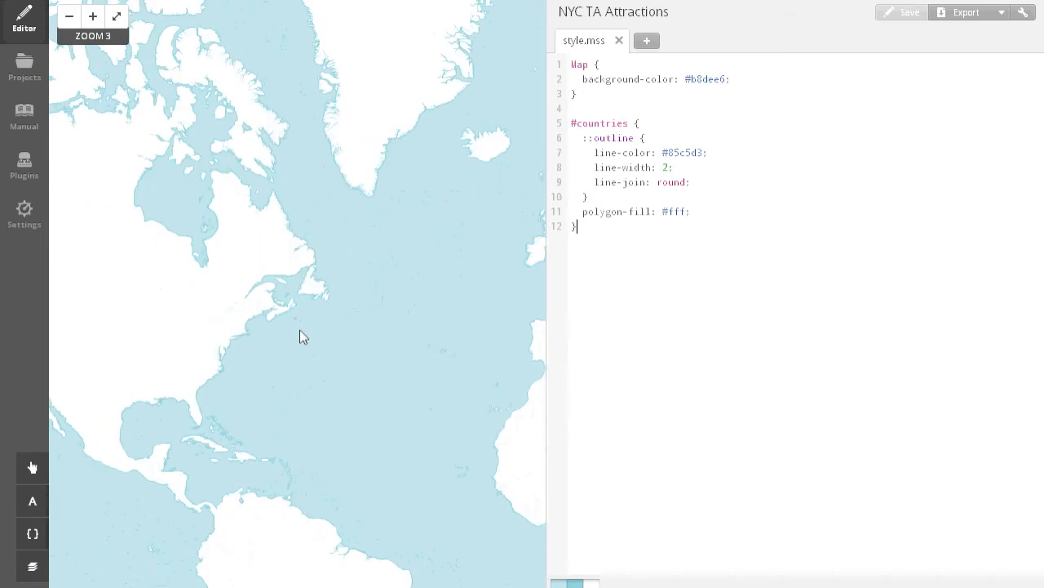
drag(315, 334, 392, 321)
drag(184, 352, 337, 312)
scroll(273, 367, up, 2)
scroll(336, 329, up, 1)
scroll(361, 268, down, 2)
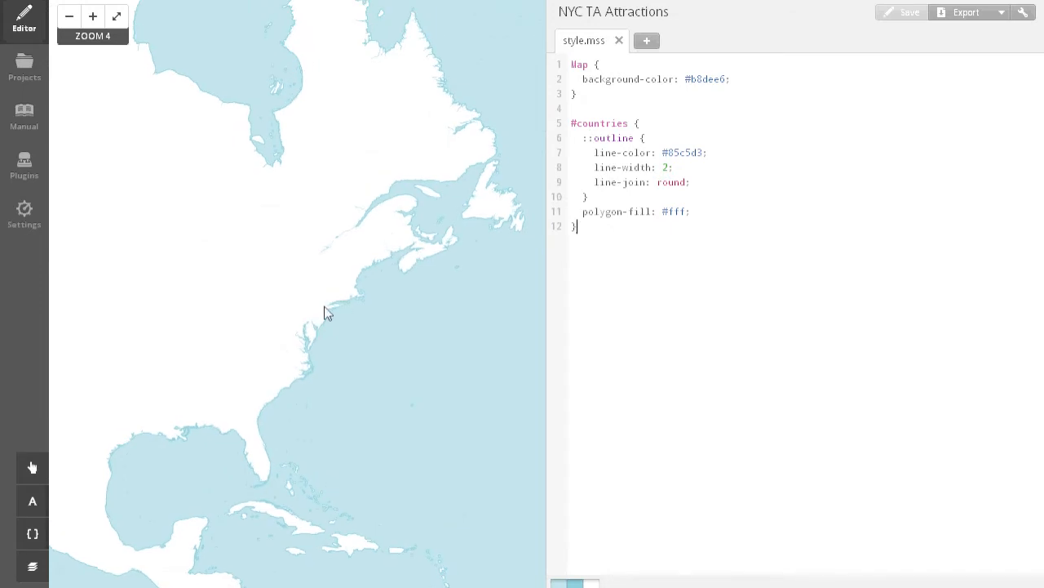
Review the Carto styling reference, including its intro, map and markers sections, and close it.
click(33, 572)
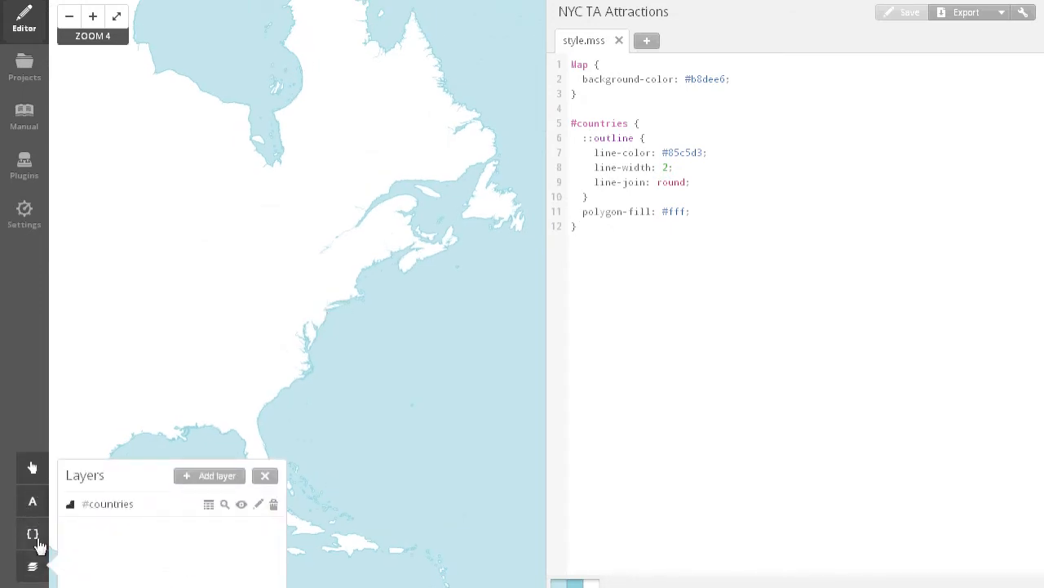
click(38, 544)
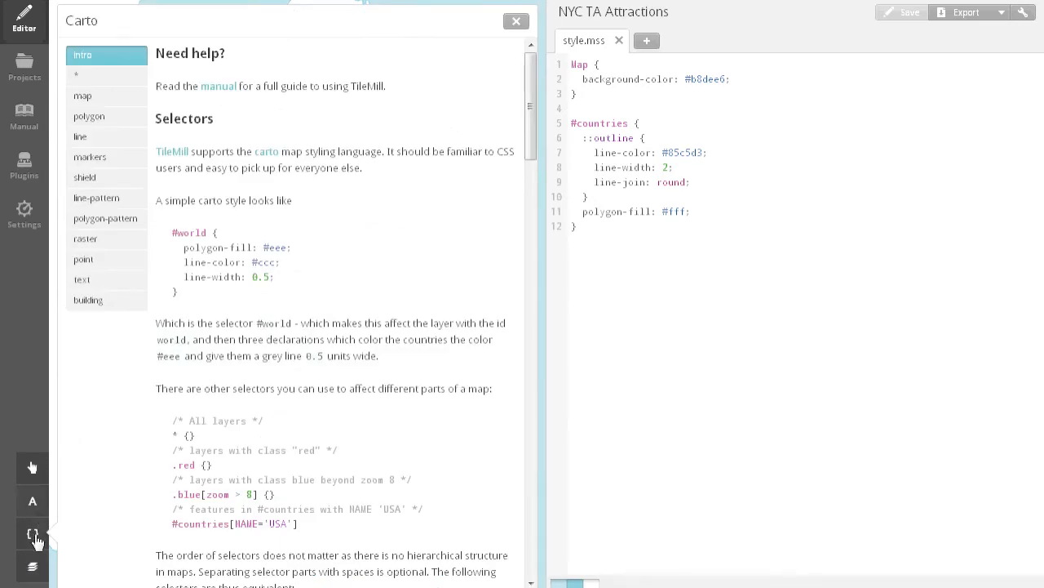
click(34, 528)
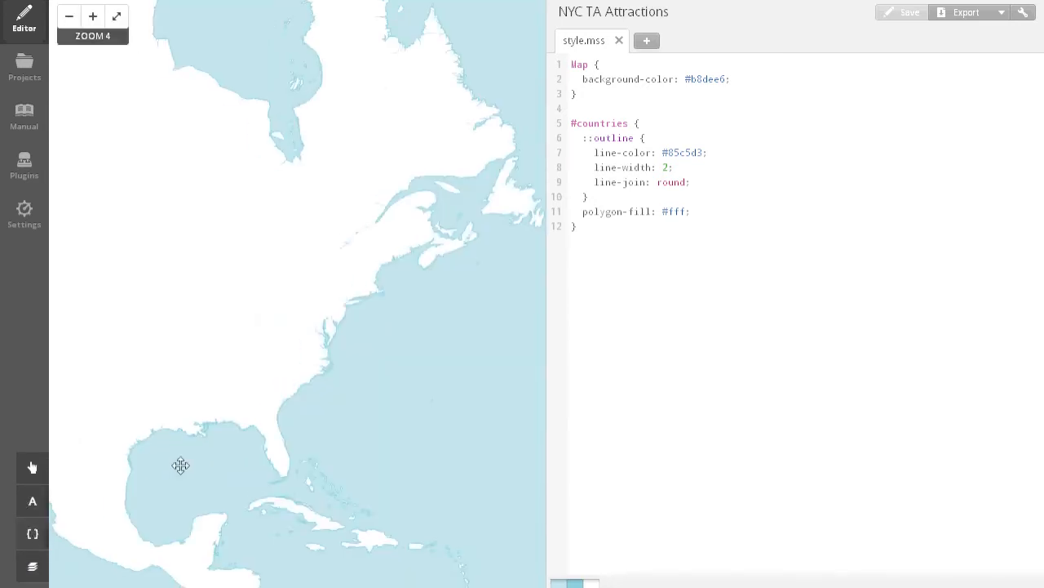
click(33, 533)
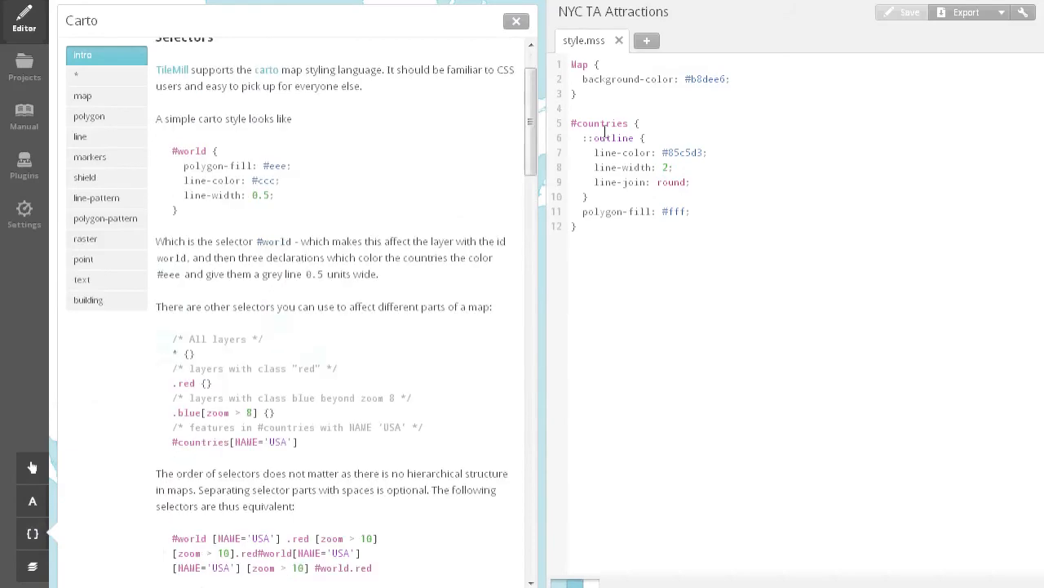
drag(531, 155, 516, 94)
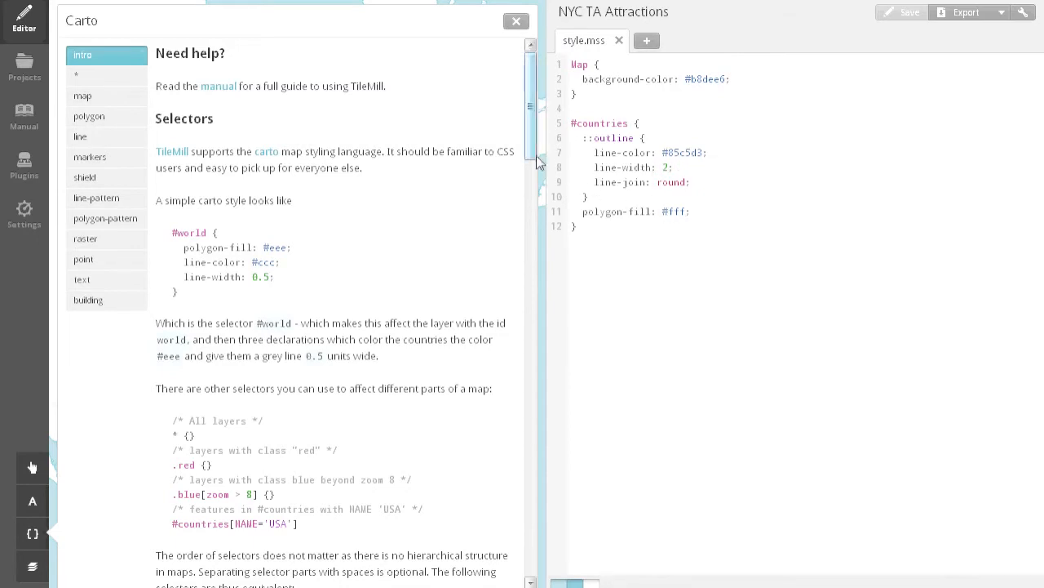
click(78, 96)
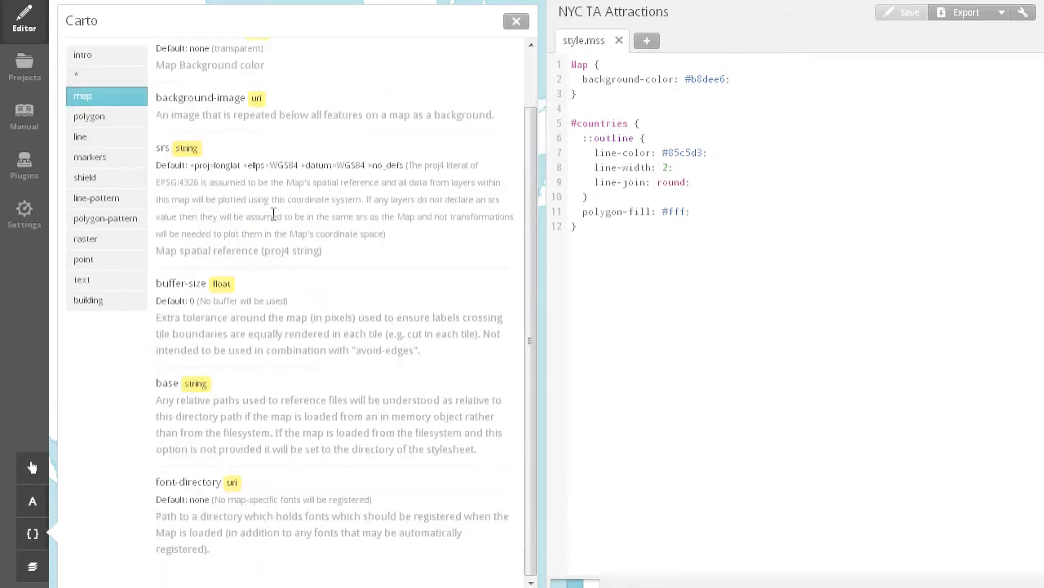
click(135, 160)
click(516, 21)
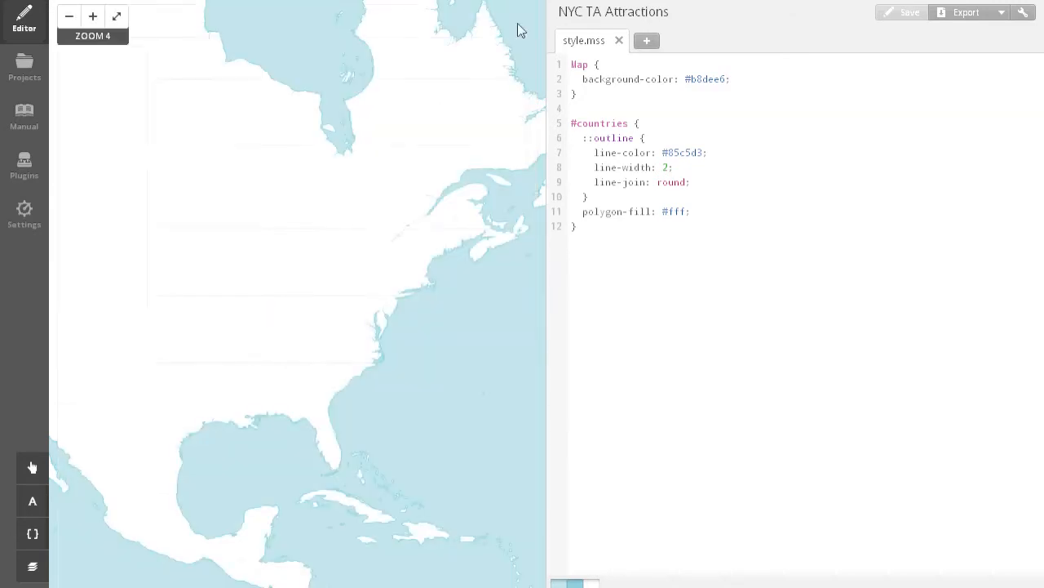
Inspect the feature data table of the countries layer and close it.
click(33, 565)
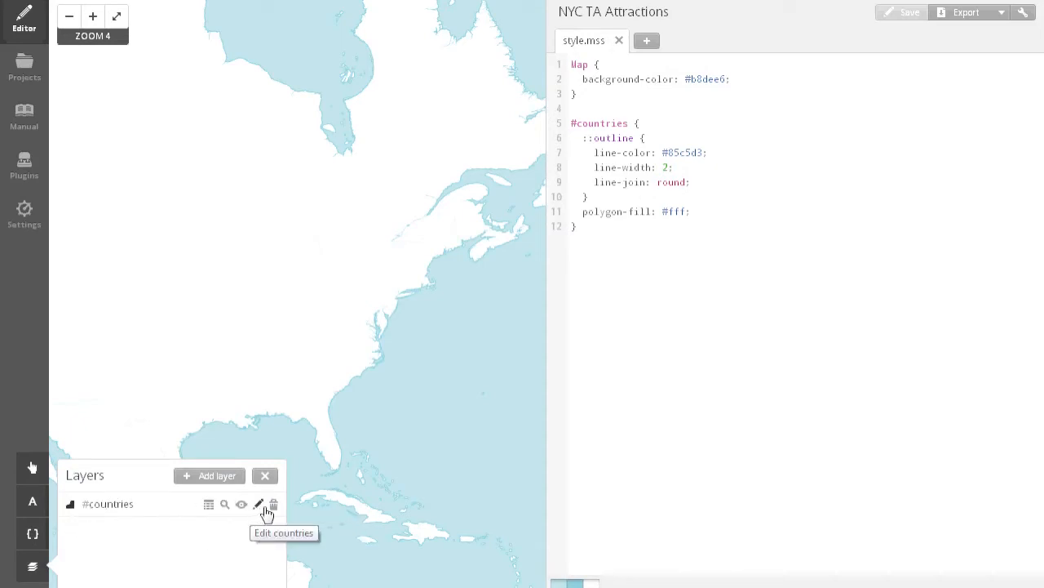
click(206, 508)
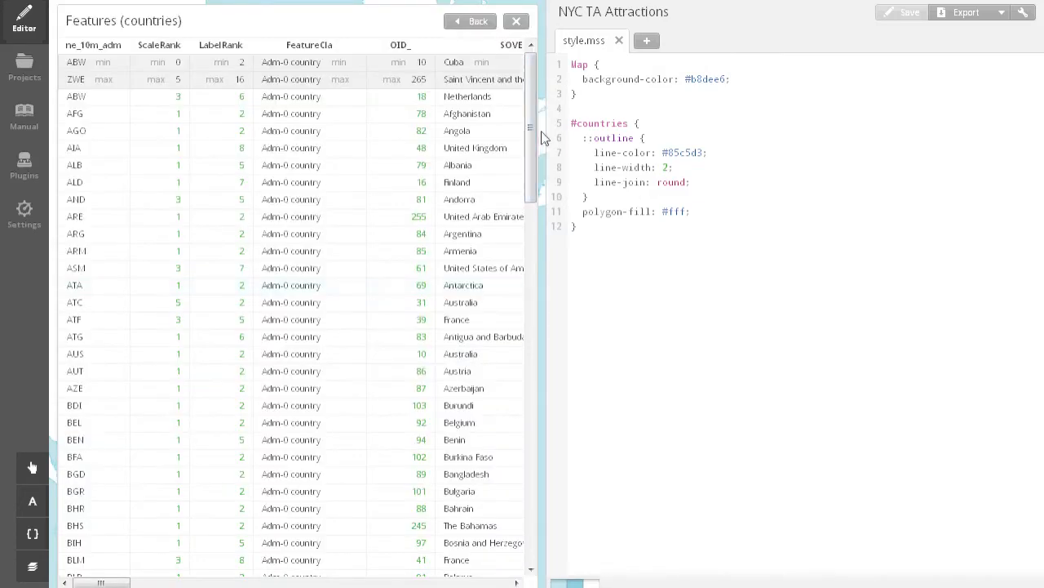
drag(529, 200, 509, 174)
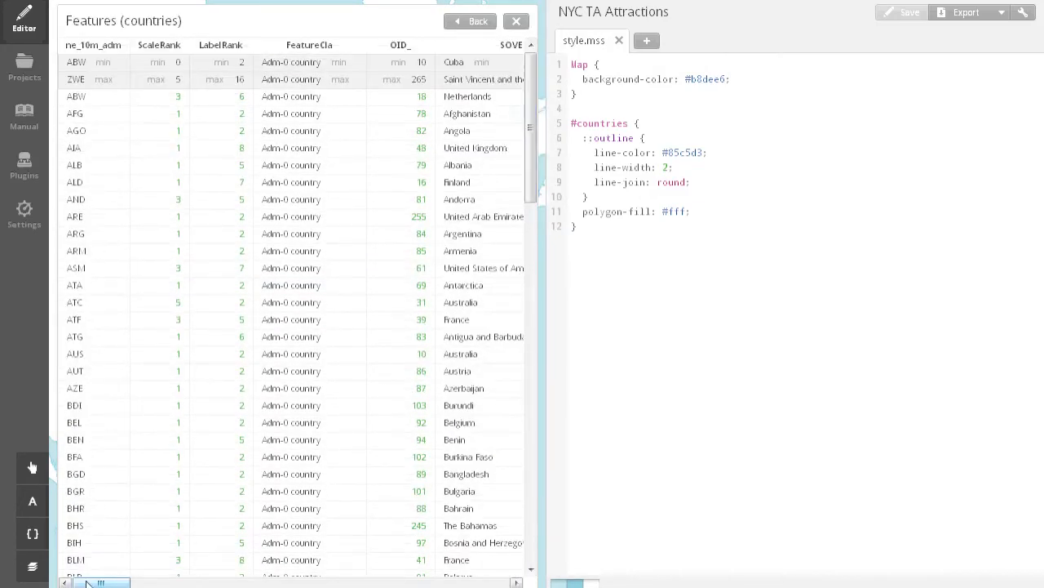
drag(96, 582, 25, 577)
click(517, 22)
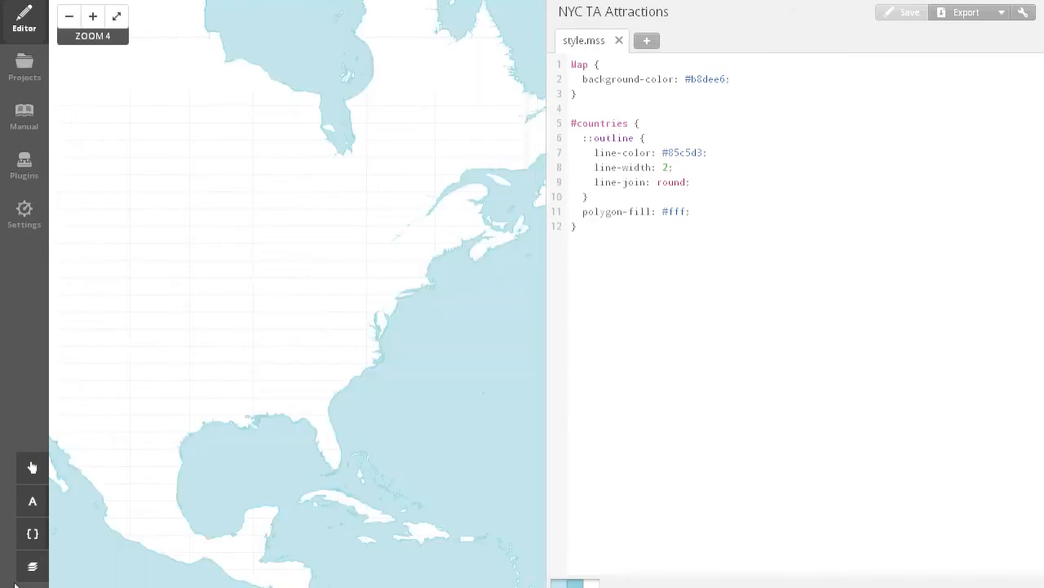
Hide the countries layer and save the project to refresh the map.
click(33, 566)
click(241, 504)
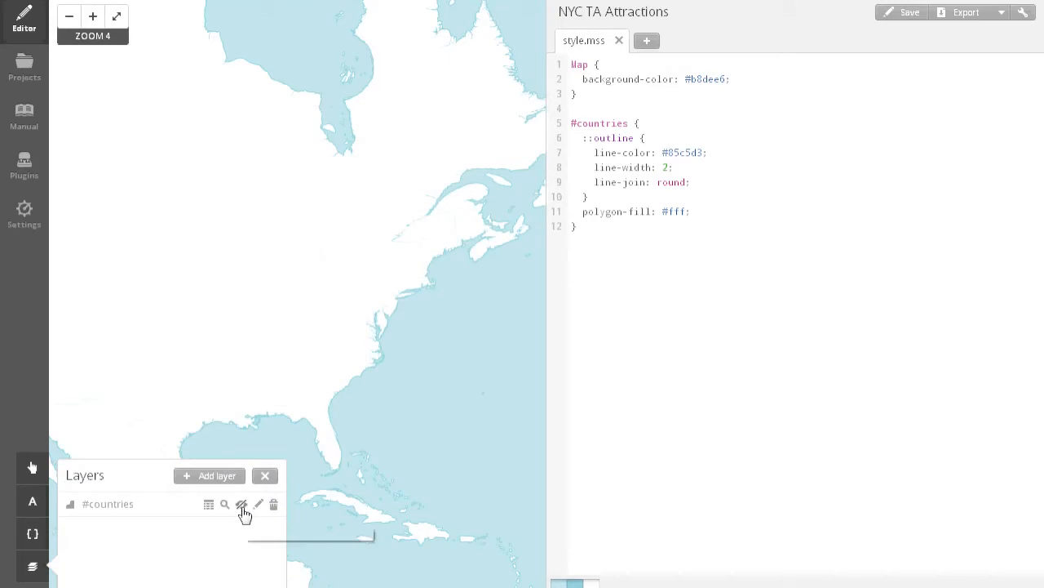
drag(290, 384, 344, 367)
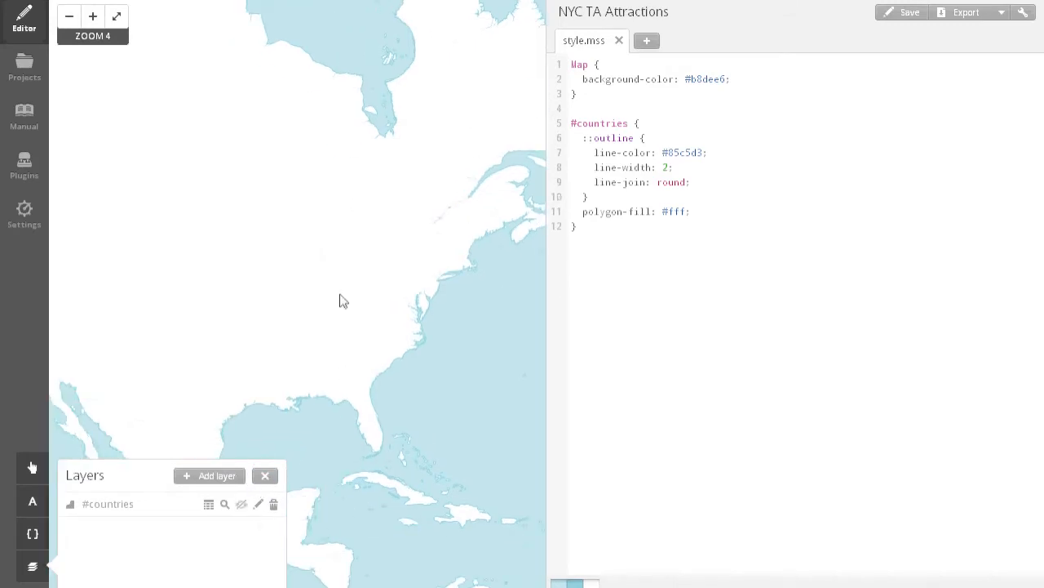
drag(340, 299, 370, 292)
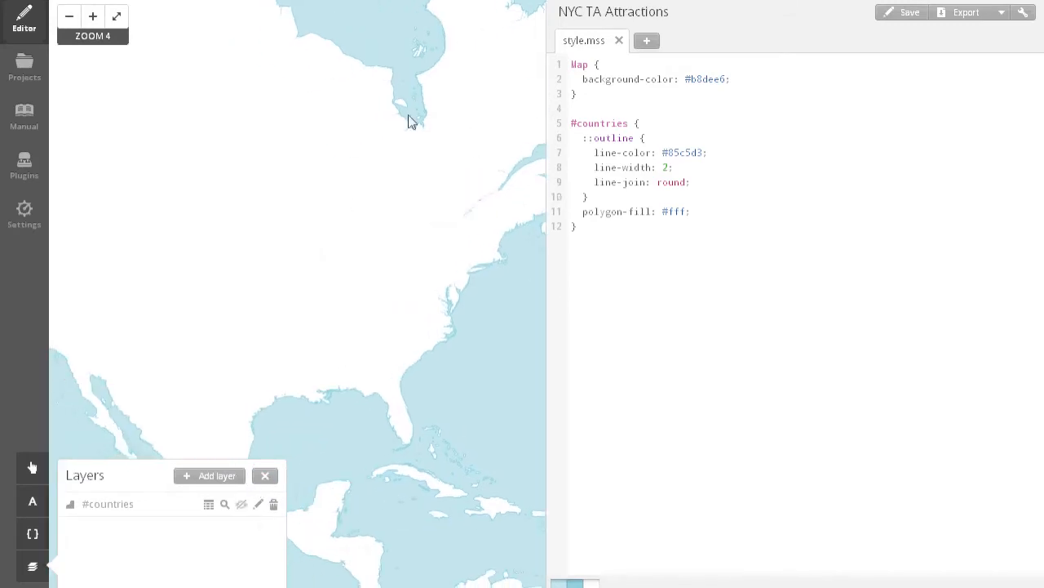
click(911, 13)
scroll(354, 261, down, 1)
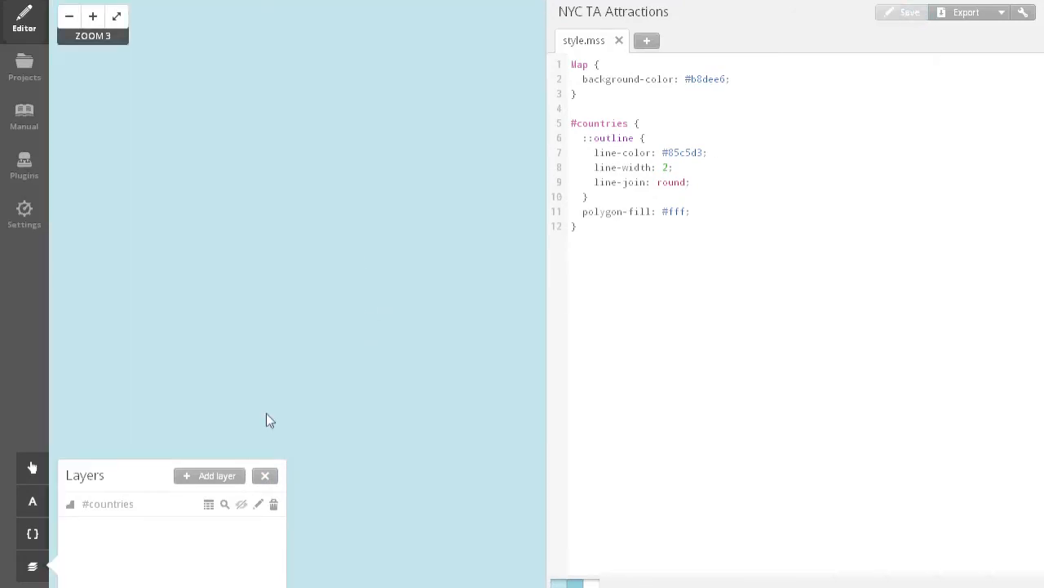
Make the countries layer visible again and save the project.
click(241, 508)
click(891, 21)
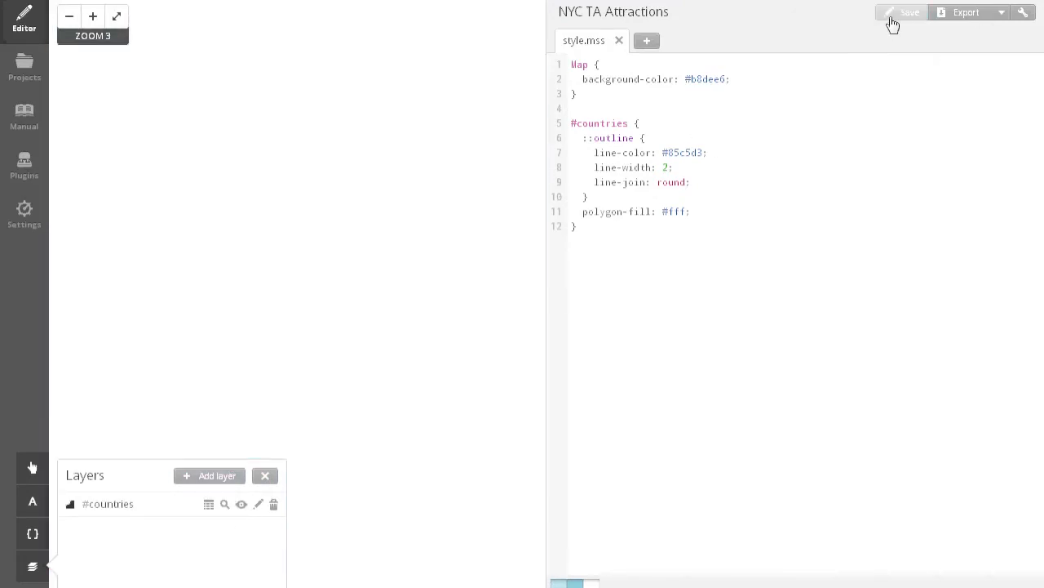
scroll(335, 334, up, 1)
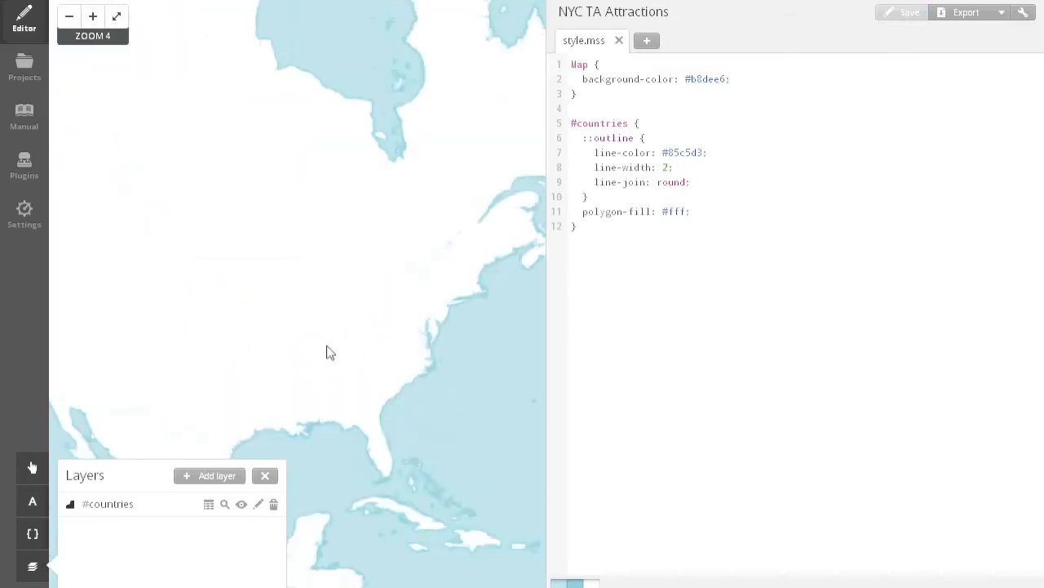
Zoom the map to the extent of the countries layer and examine the eastern coast of North America.
click(225, 504)
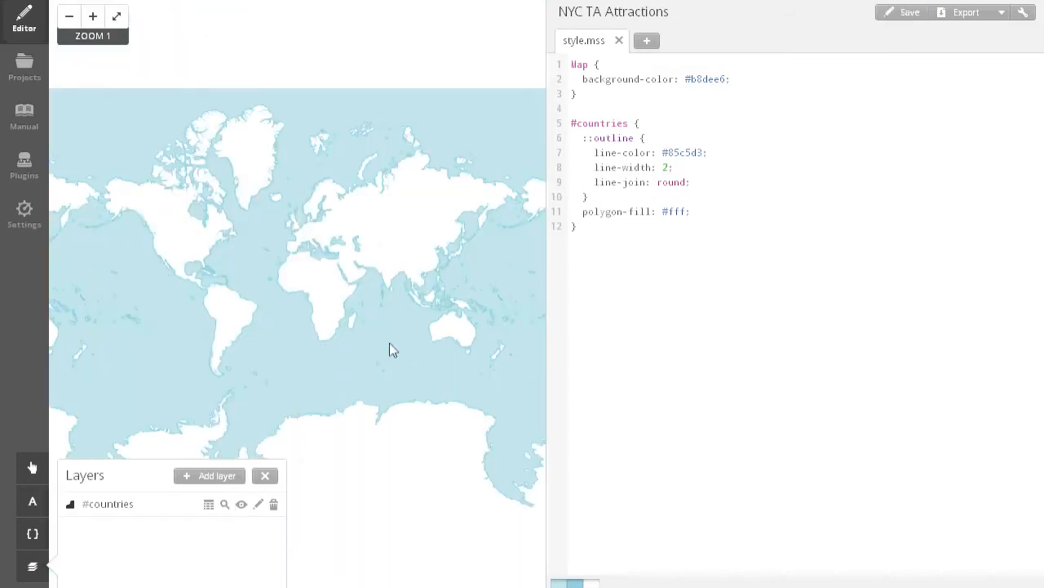
scroll(217, 239, up, 2)
scroll(203, 253, up, 1)
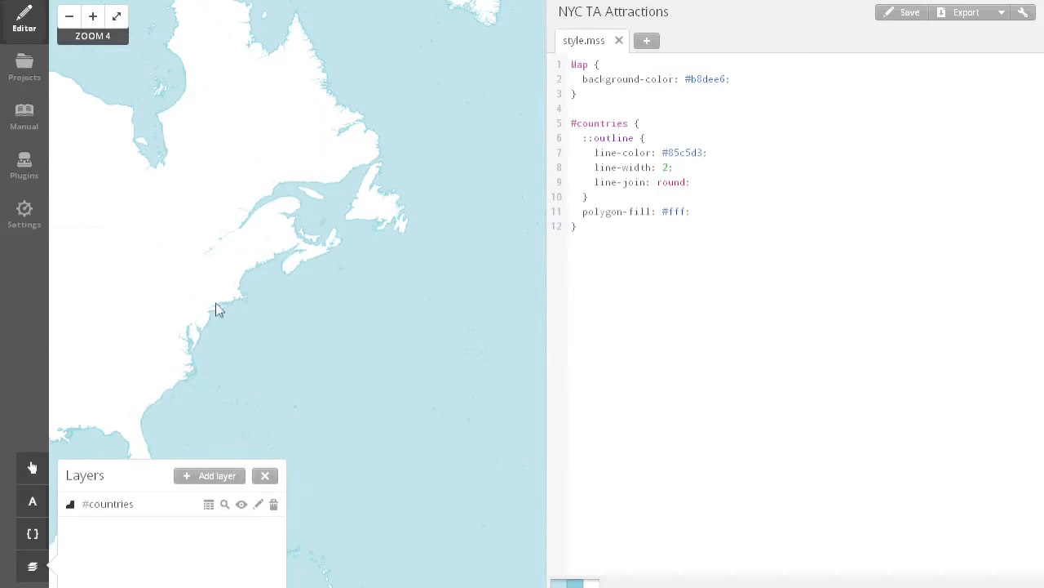
drag(222, 312, 328, 346)
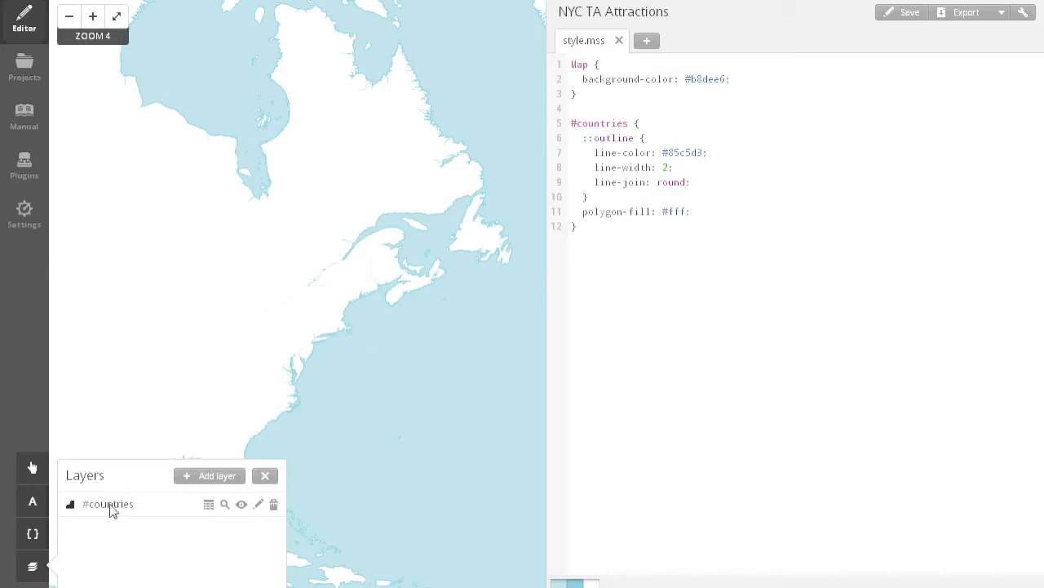
drag(399, 373, 404, 397)
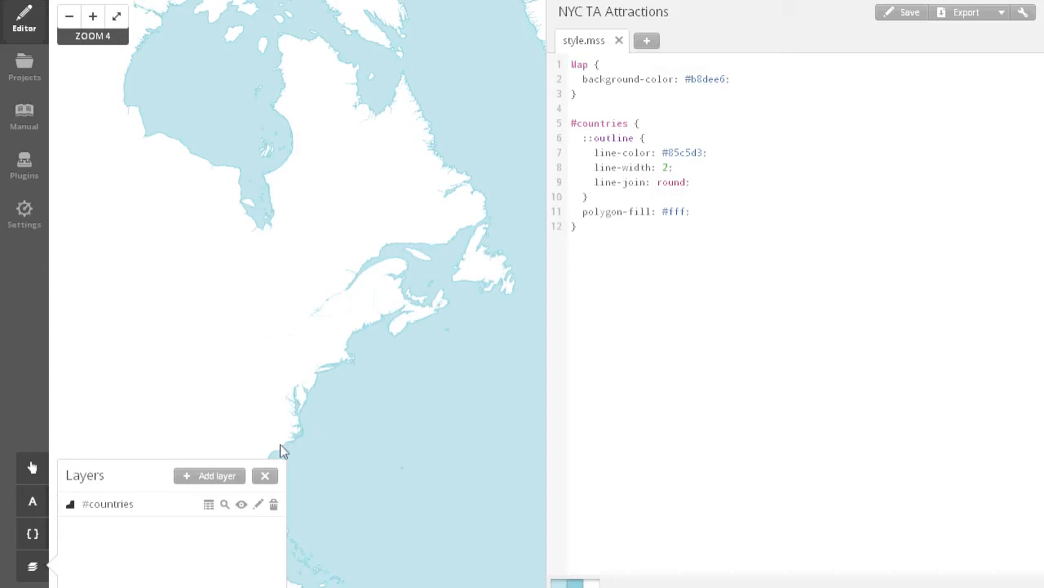
Start a new file layer with TA_NYC_attractions.csv from Documents\Teaching\datamining the city\week4\viz demo as its datasource.
click(202, 488)
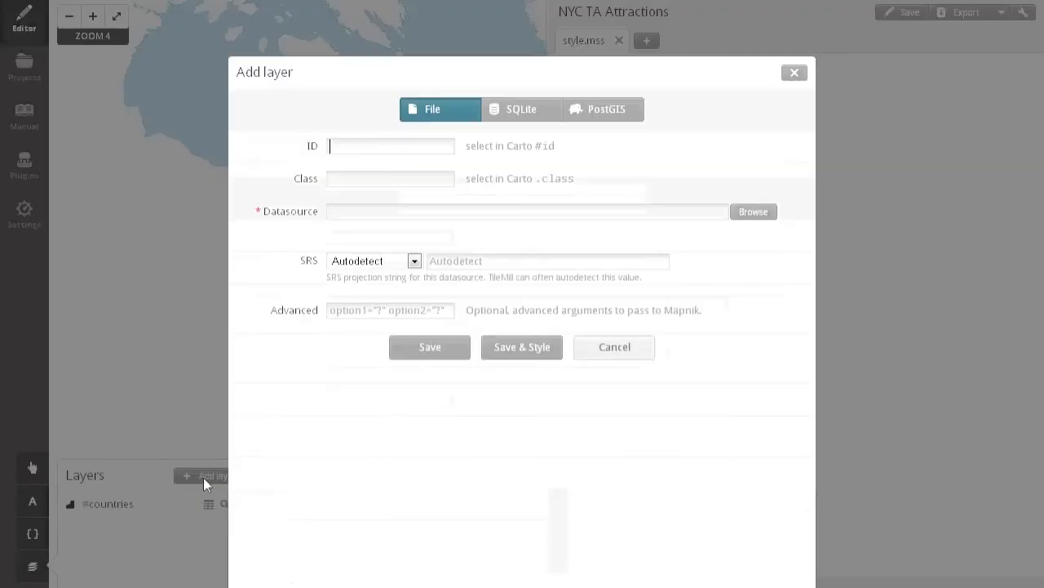
click(752, 214)
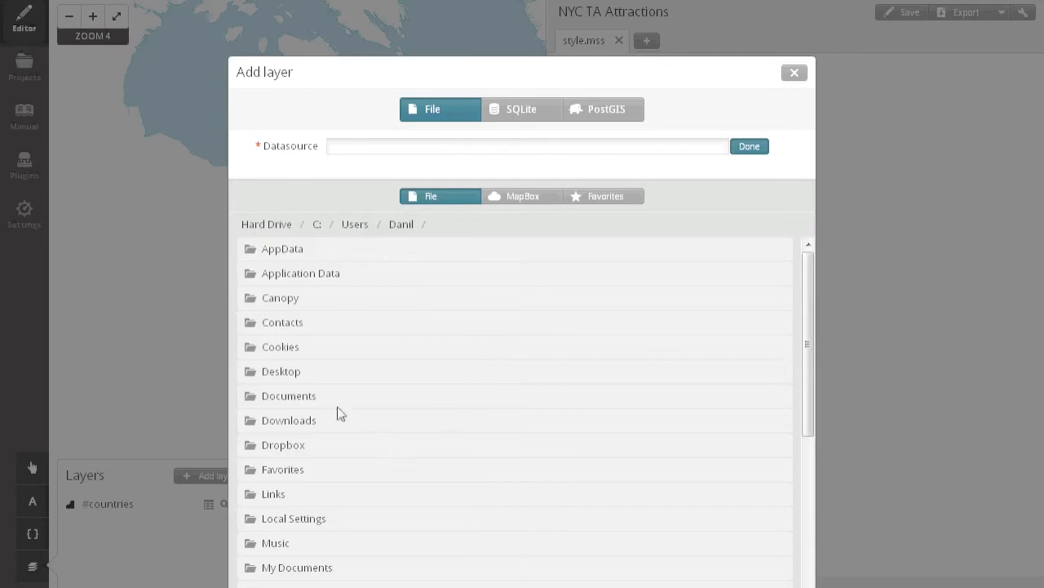
click(290, 400)
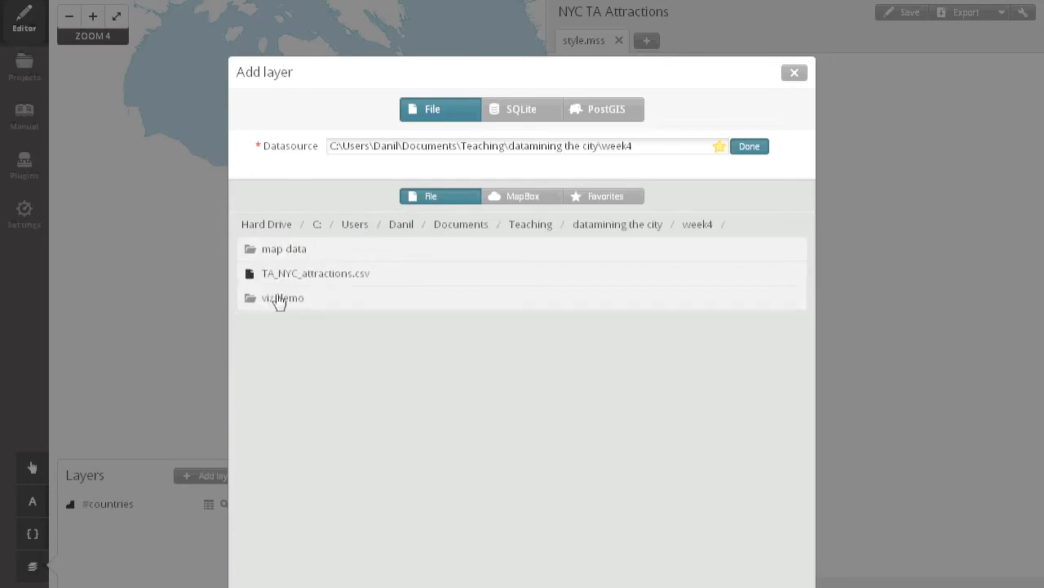
click(275, 299)
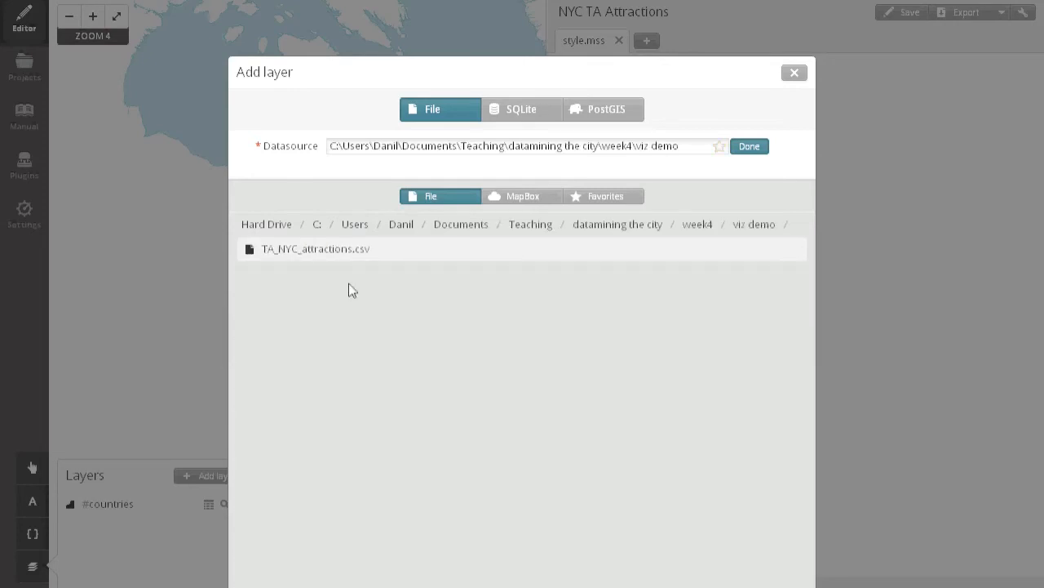
drag(375, 77, 324, 177)
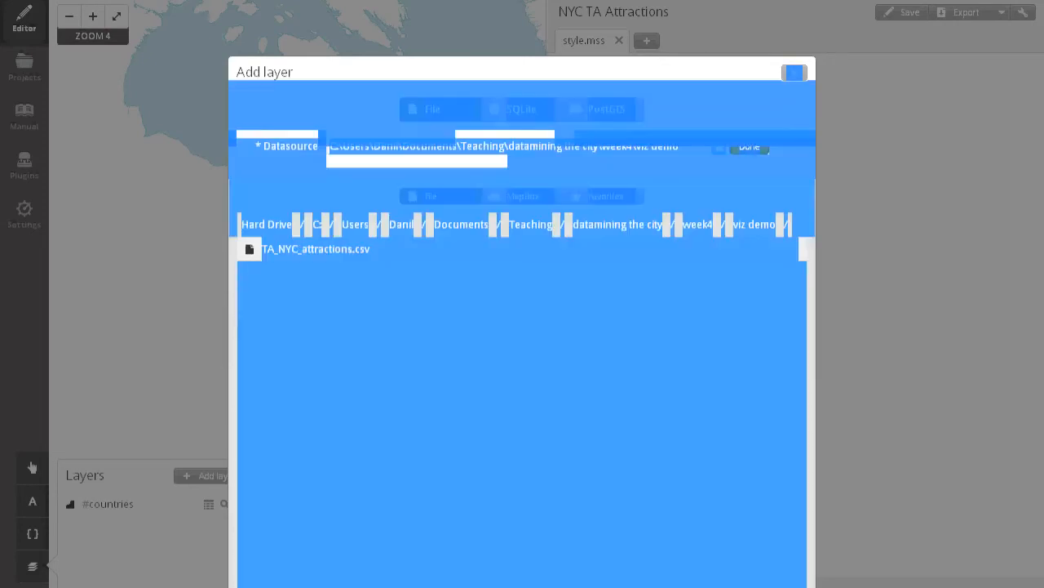
click(315, 282)
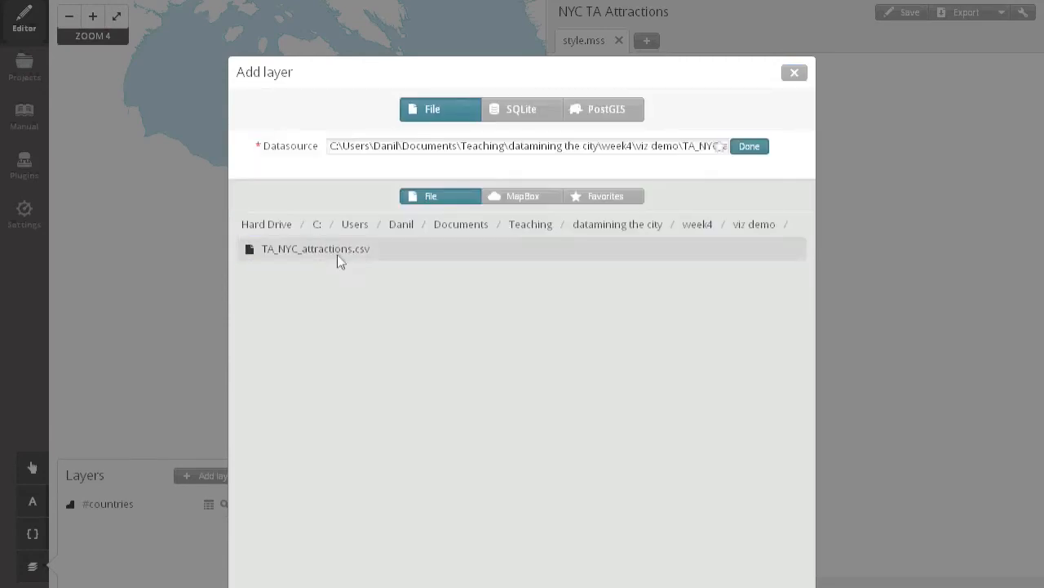
click(744, 147)
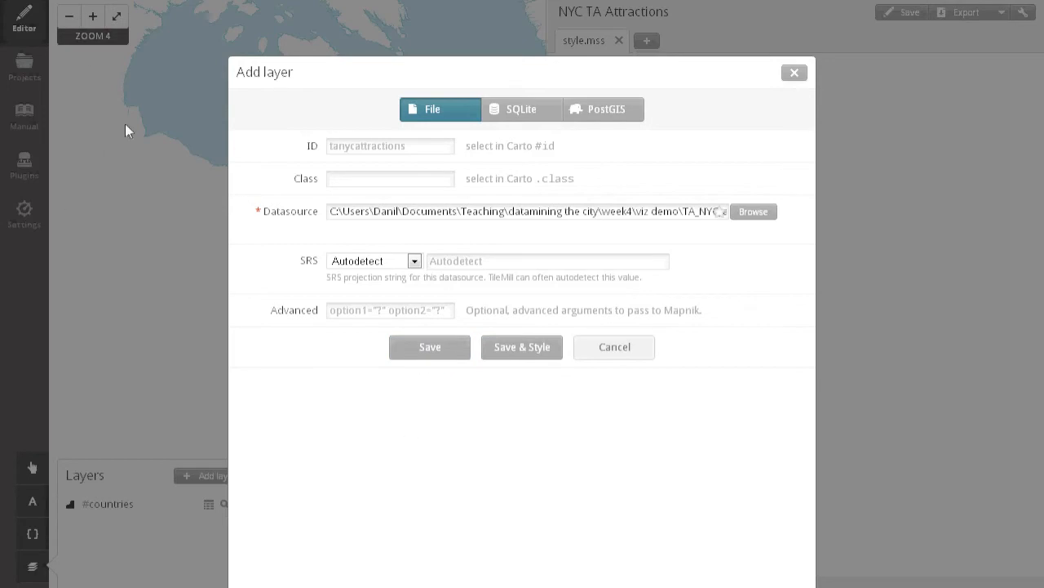
Save the attractions layer with autodetected SRS and add its default marker style to the stylesheet.
drag(338, 72, 434, 49)
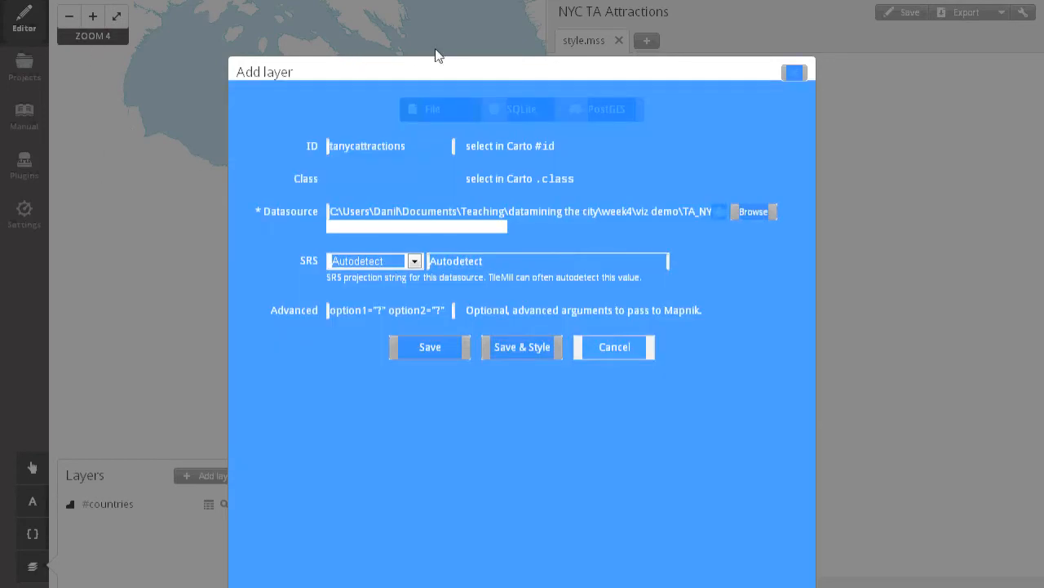
click(678, 159)
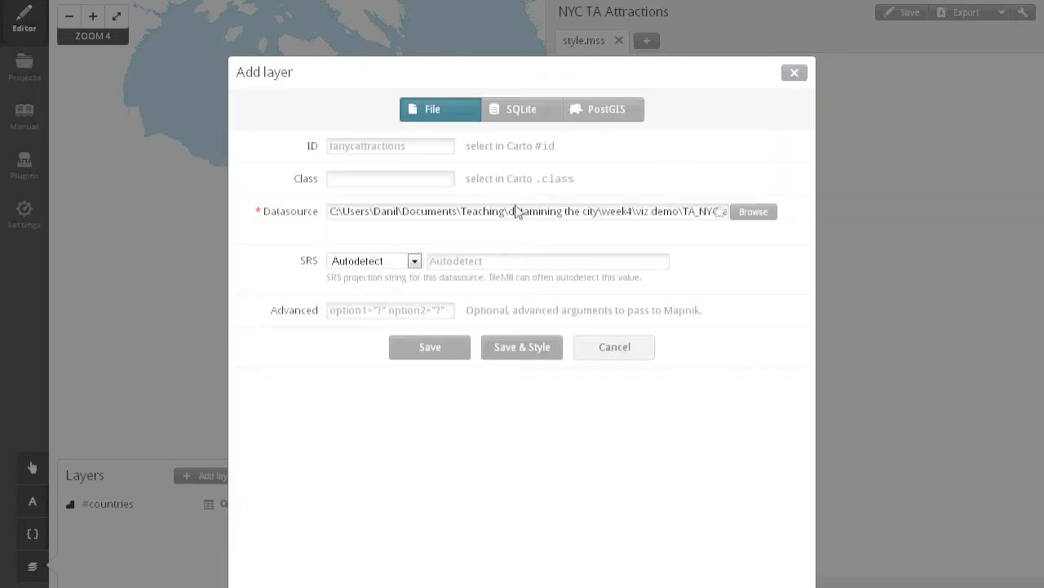
click(516, 358)
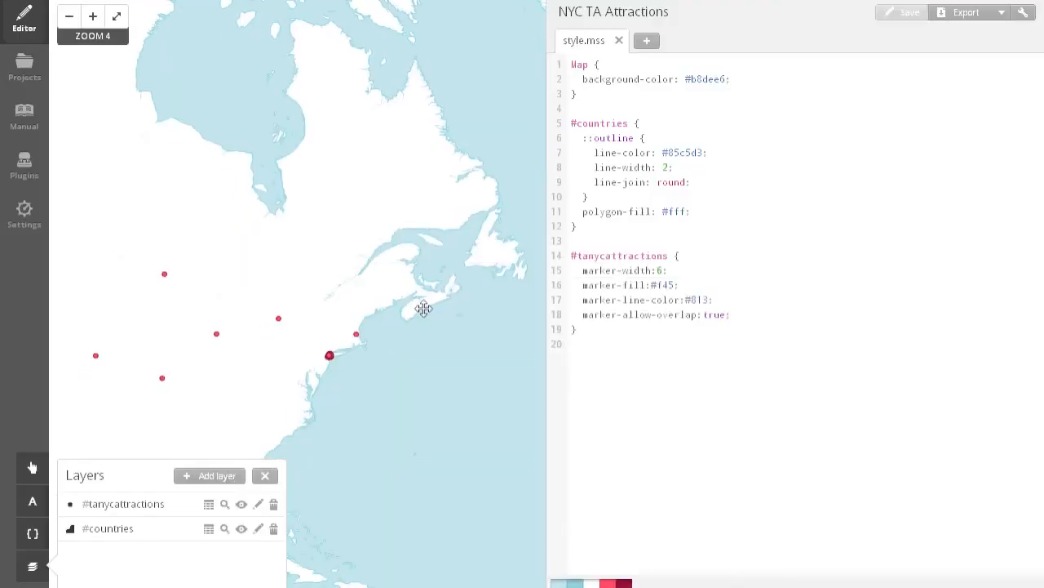
Examine the #tanycattractions selector and its marker properties in style.mss.
drag(571, 259, 697, 256)
click(695, 256)
drag(580, 259, 678, 261)
click(688, 257)
drag(570, 255, 670, 257)
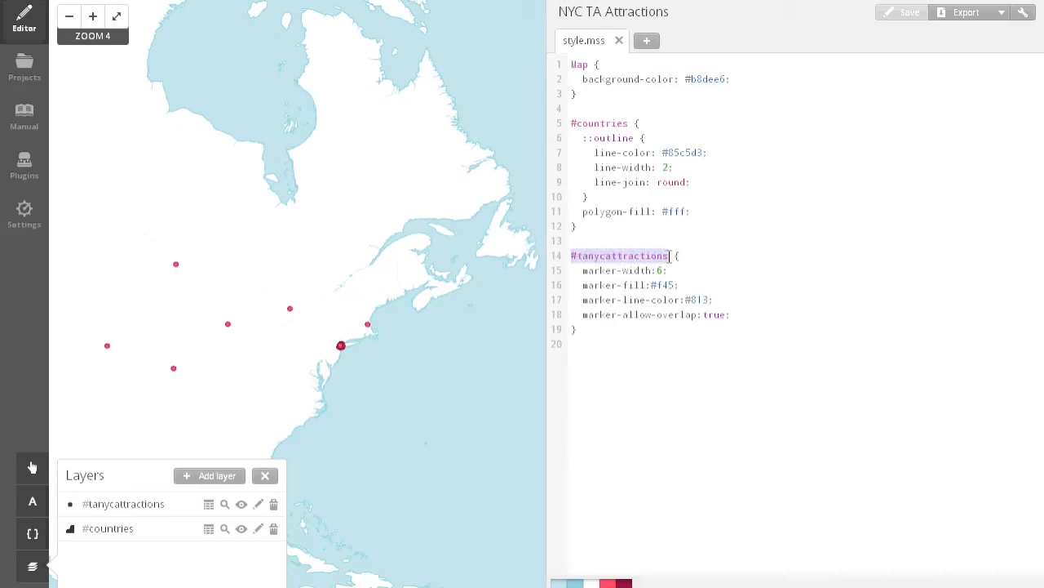
click(581, 258)
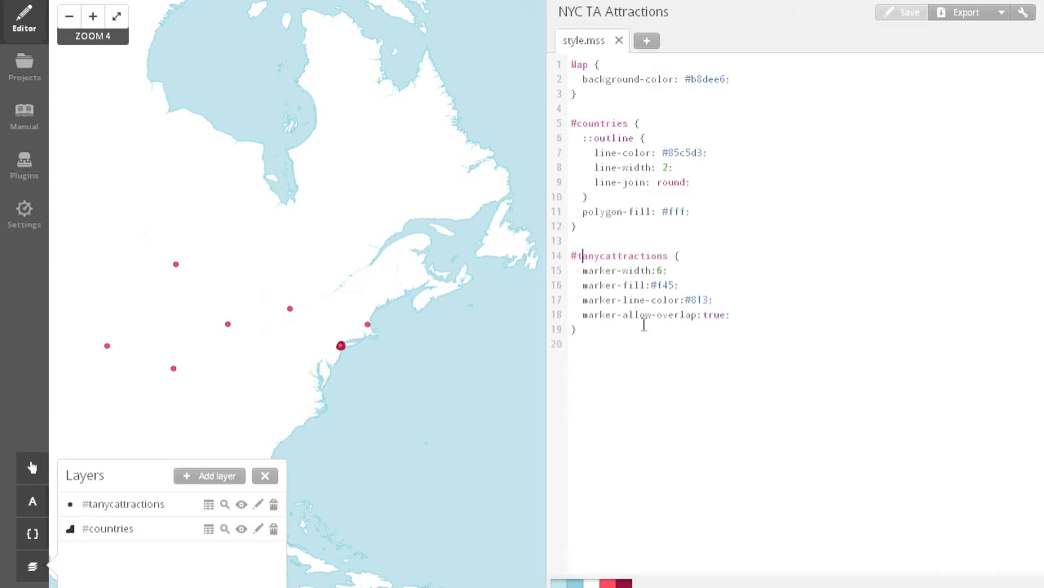
Close the layer list and examine where the attraction markers fall across North America and the Atlantic at several scales.
scroll(257, 261, down, 2)
drag(377, 321, 261, 299)
drag(234, 397, 315, 402)
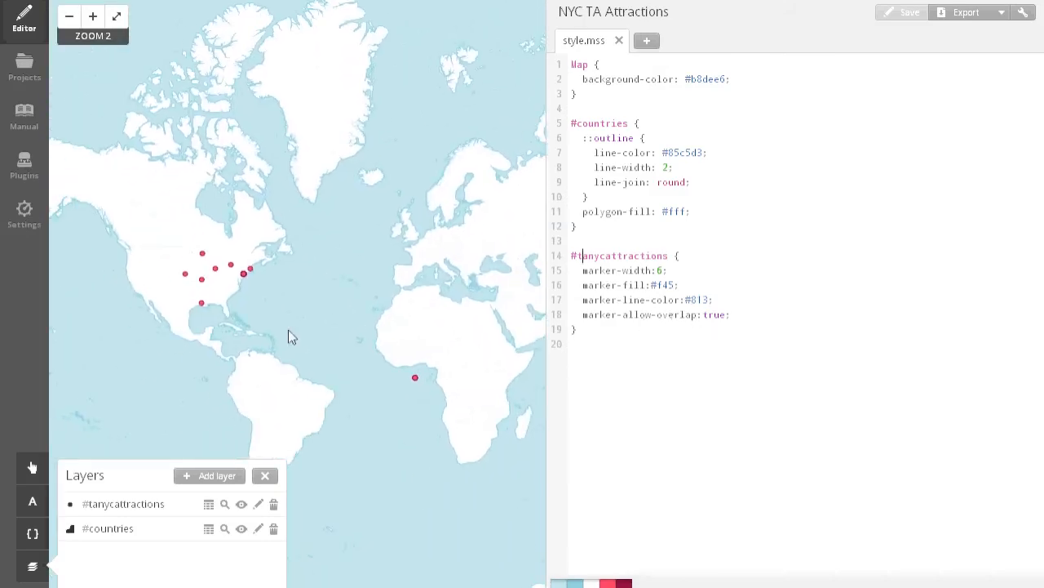
scroll(247, 299, up, 1)
drag(247, 299, 209, 301)
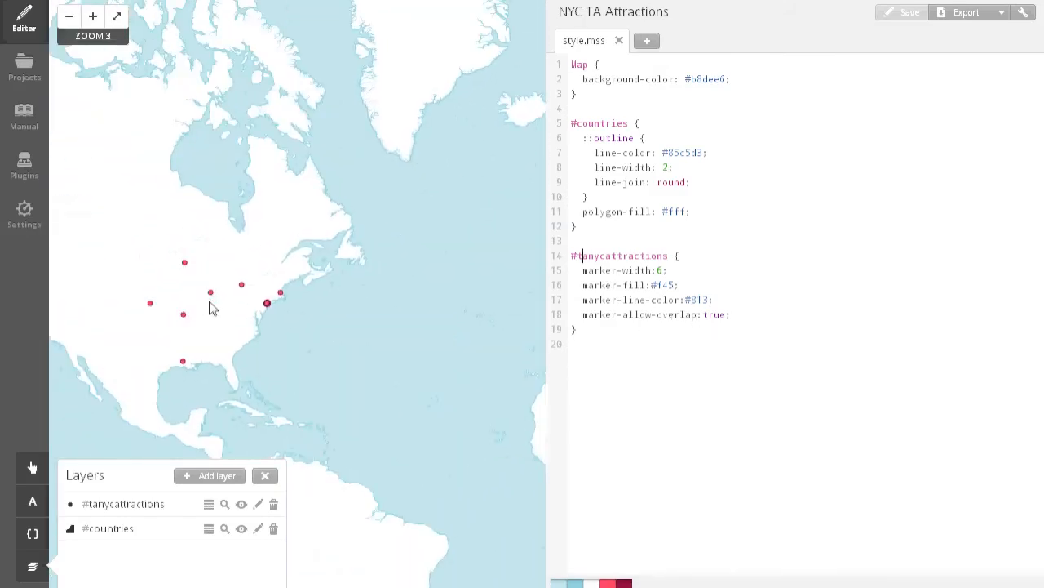
scroll(204, 296, up, 1)
drag(279, 405, 222, 324)
scroll(222, 324, down, 1)
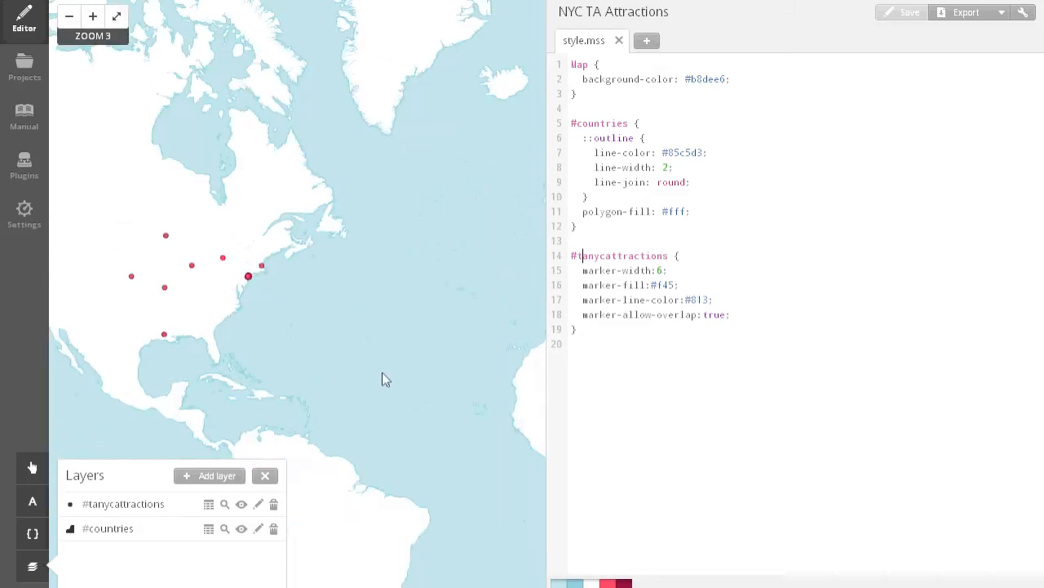
drag(383, 375, 220, 313)
drag(320, 338, 420, 476)
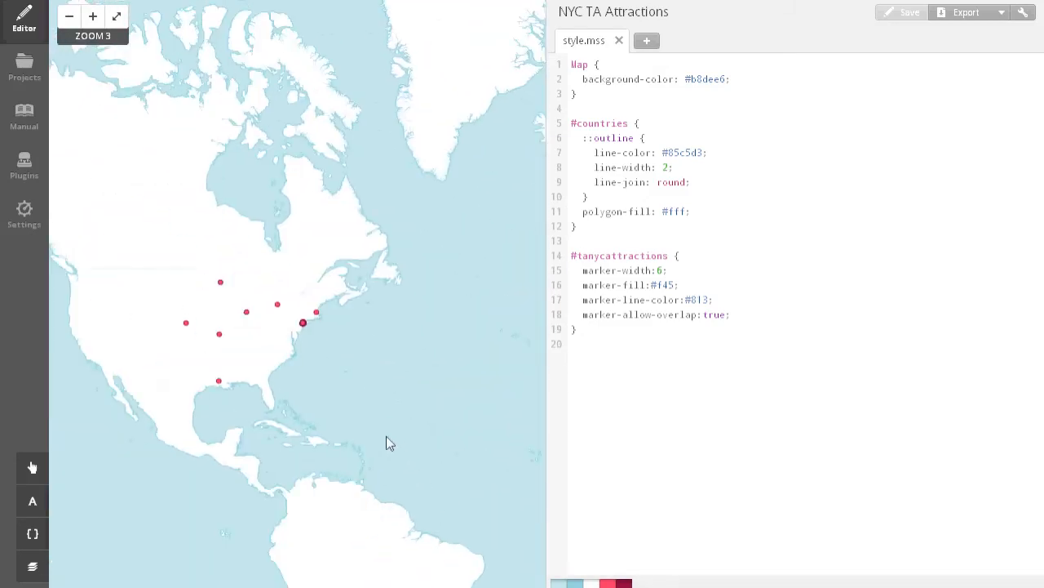
drag(406, 414, 324, 387)
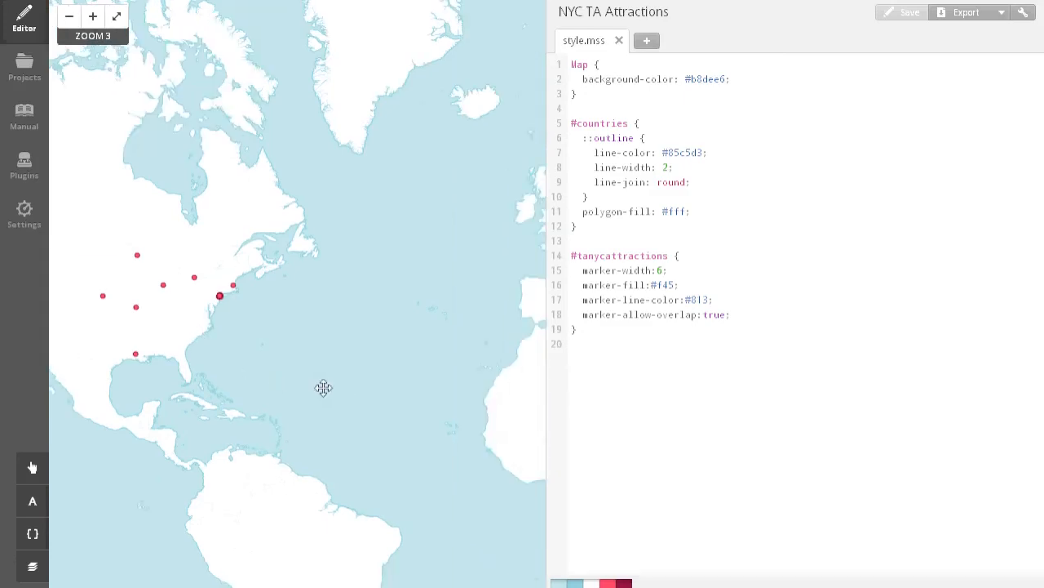
scroll(323, 388, down, 1)
drag(408, 426, 370, 407)
scroll(372, 404, up, 1)
drag(322, 372, 421, 455)
scroll(451, 452, down, 1)
drag(418, 500, 351, 494)
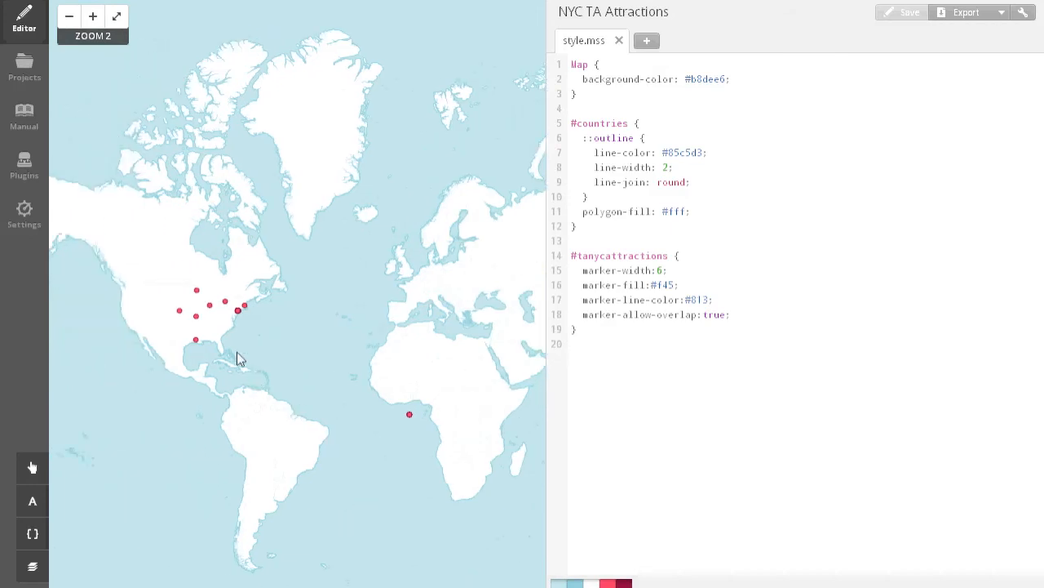
scroll(193, 333, up, 3)
drag(243, 334, 243, 431)
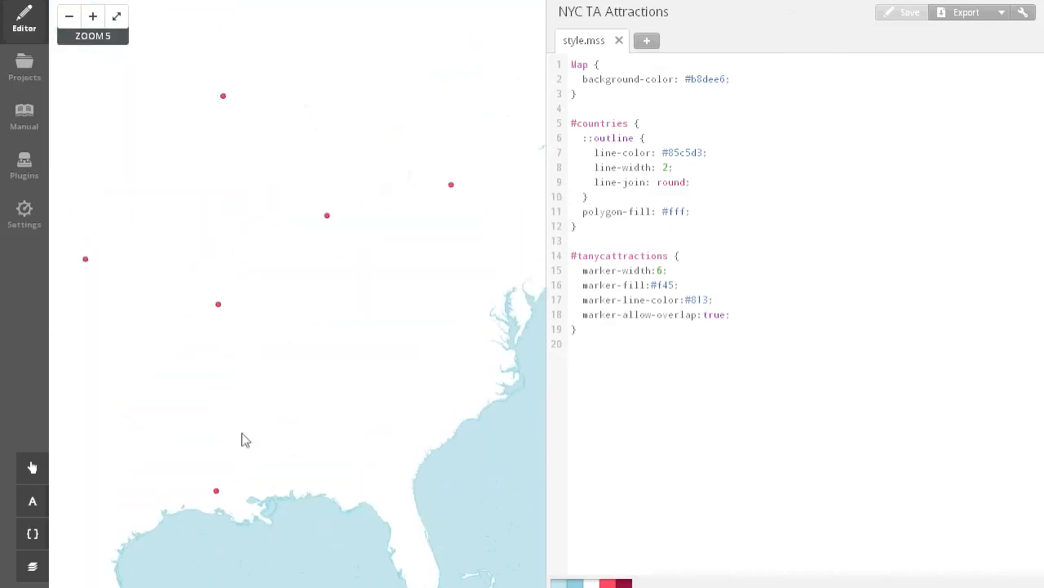
scroll(242, 430, down, 1)
drag(377, 438, 302, 422)
scroll(302, 422, down, 1)
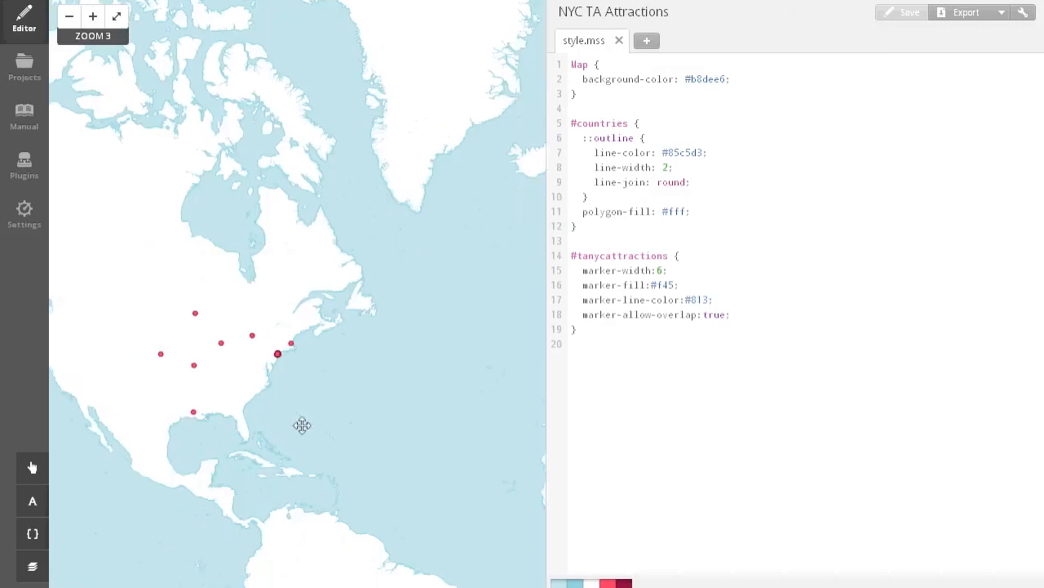
scroll(340, 440, down, 1)
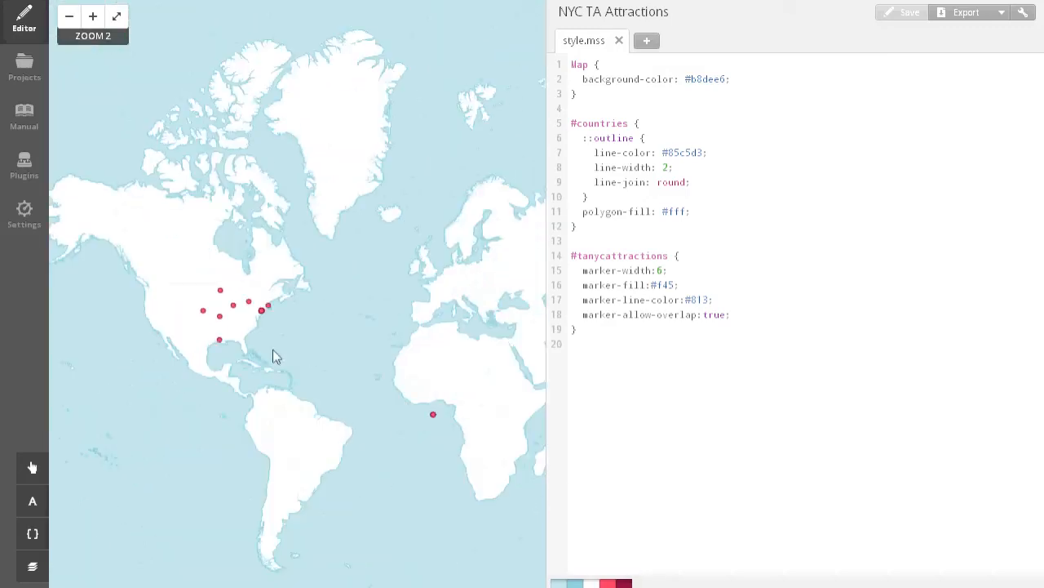
scroll(274, 356, up, 1)
drag(282, 375, 294, 370)
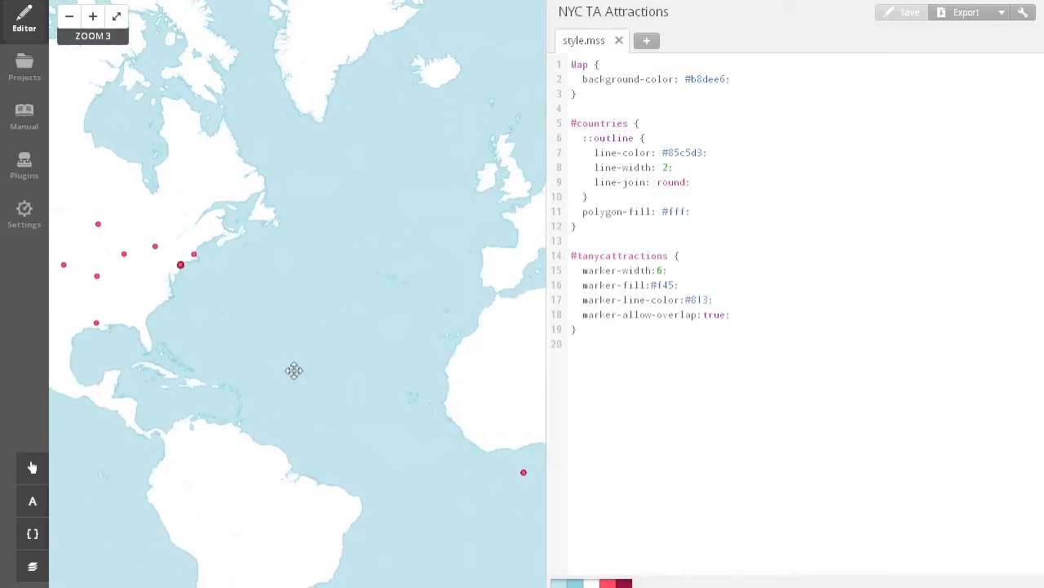
scroll(308, 384, up, 1)
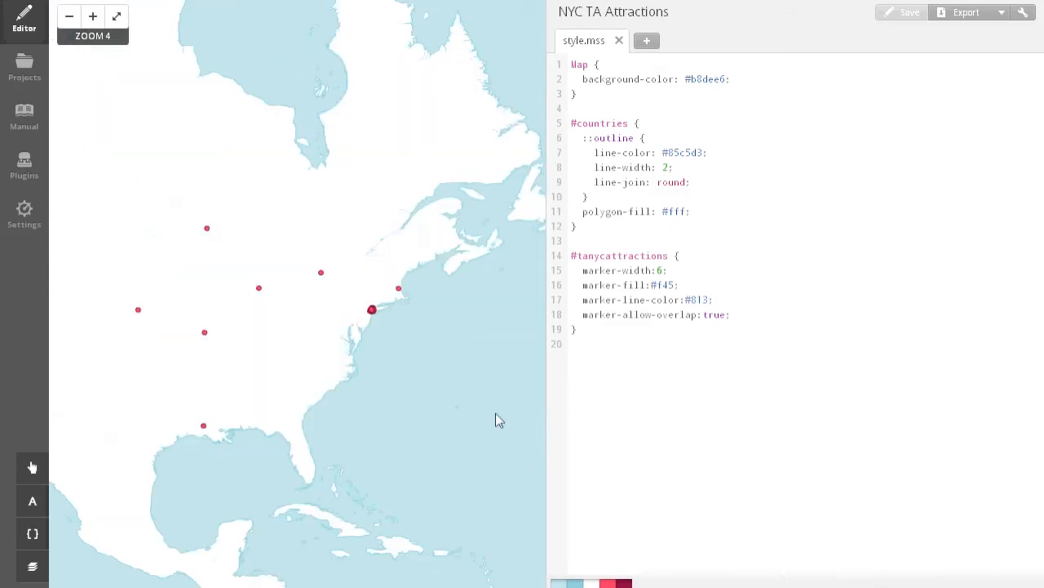
scroll(495, 420, down, 2)
drag(424, 392, 265, 418)
drag(410, 349, 412, 349)
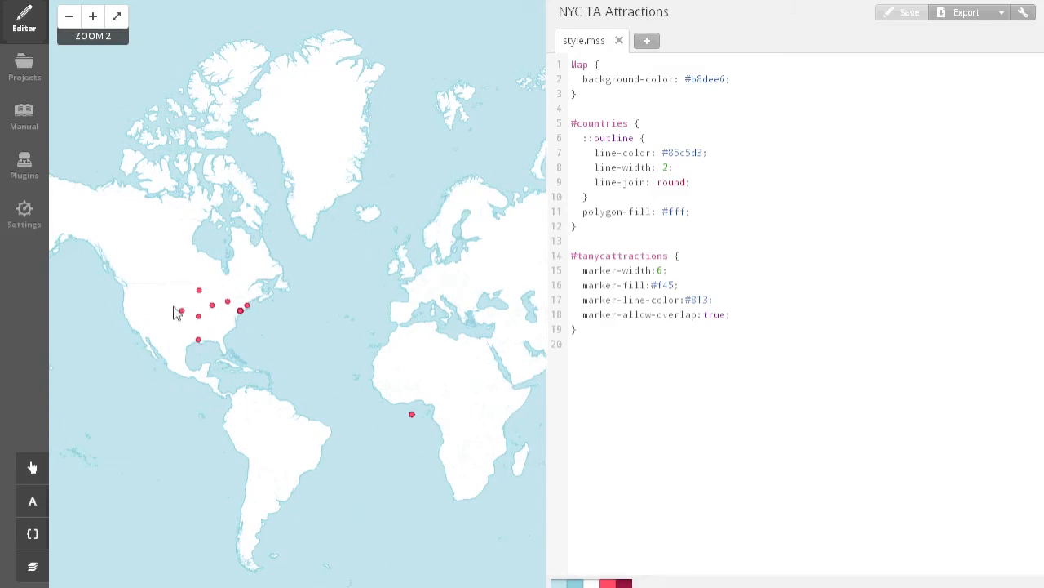
scroll(208, 333, up, 2)
drag(204, 333, 334, 399)
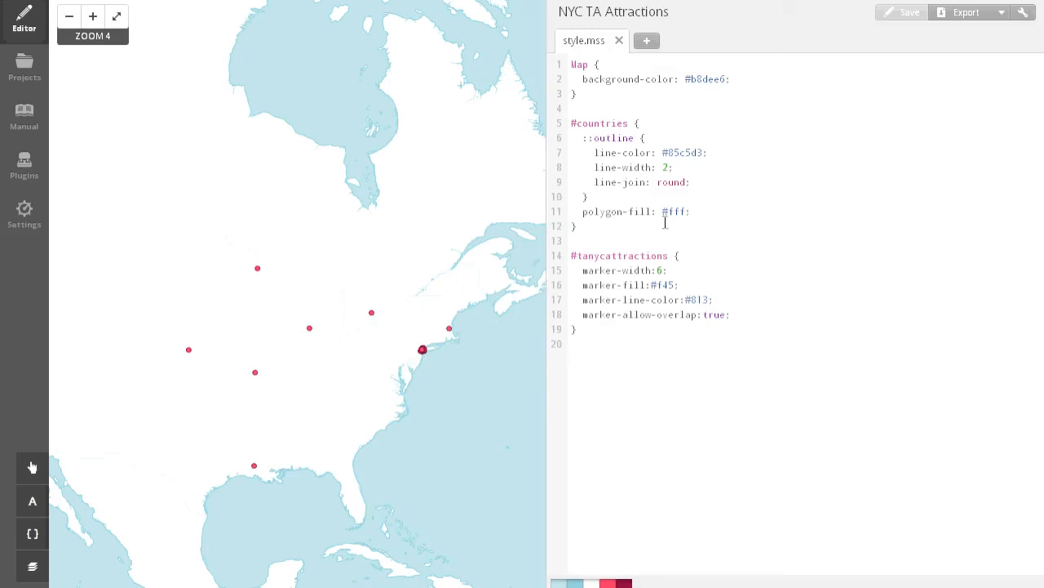
Review the Map and #countries style blocks in style.mss against the map.
drag(573, 67, 596, 217)
click(588, 99)
click(595, 224)
drag(364, 328, 375, 348)
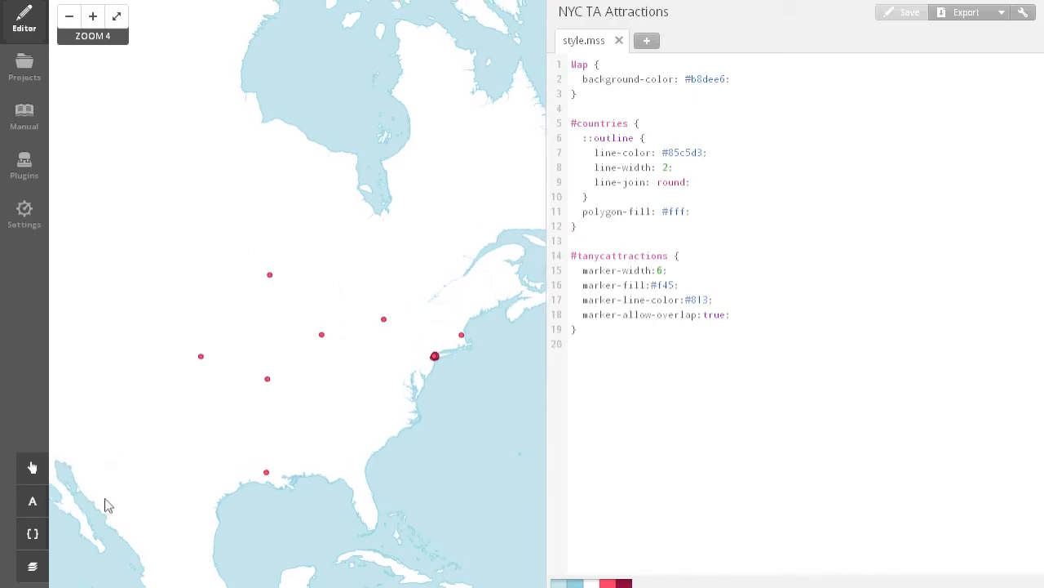
Review the project's layer list with the #tanycattractions and #countries layers, and close it.
click(32, 565)
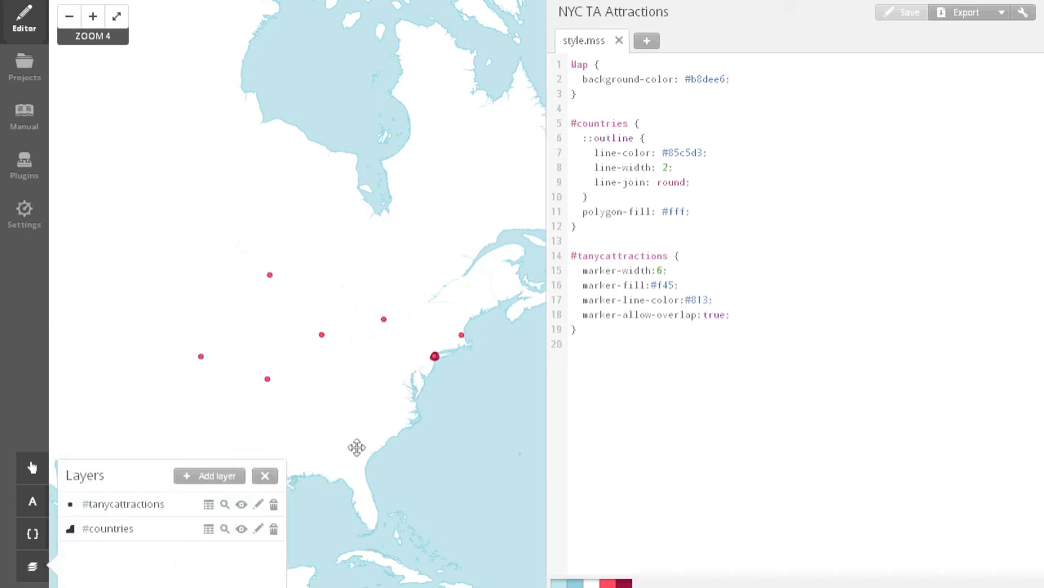
click(264, 475)
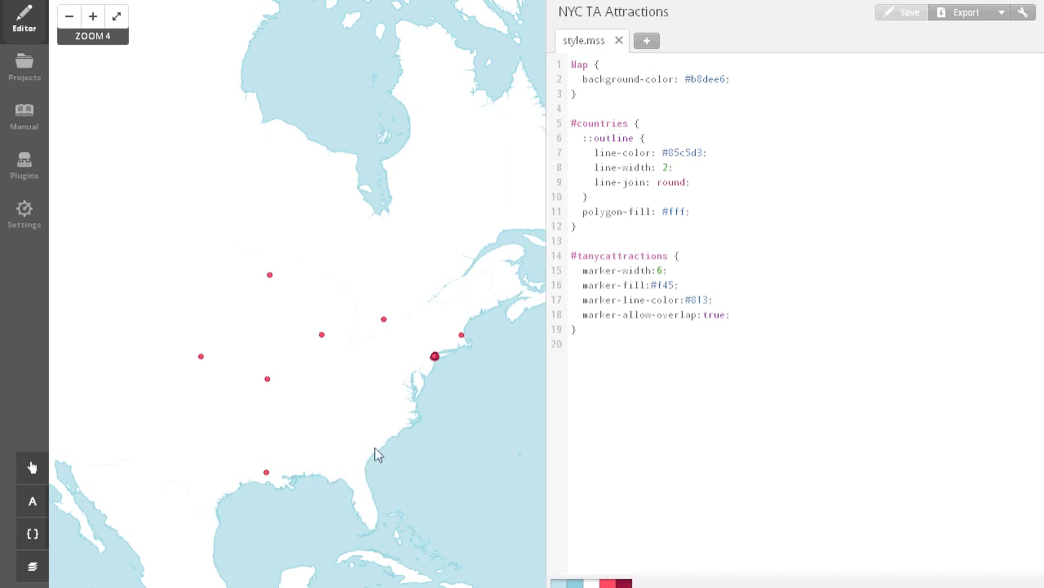
Examine how the attraction markers are distributed across Manhattan and the rest of New York City at zoom levels 8 to 11.
drag(375, 451, 341, 448)
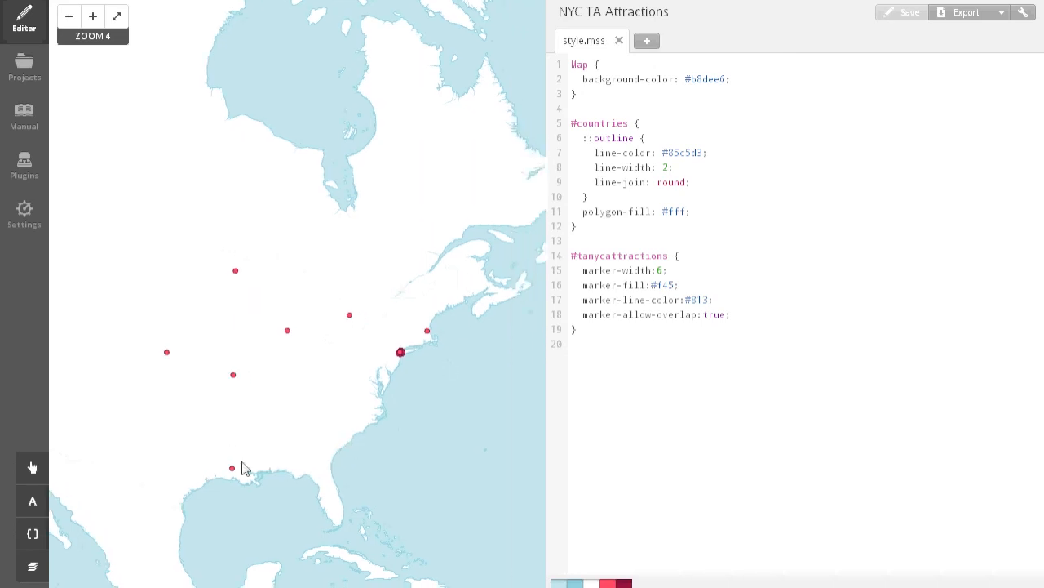
scroll(400, 341, up, 1)
scroll(404, 351, up, 5)
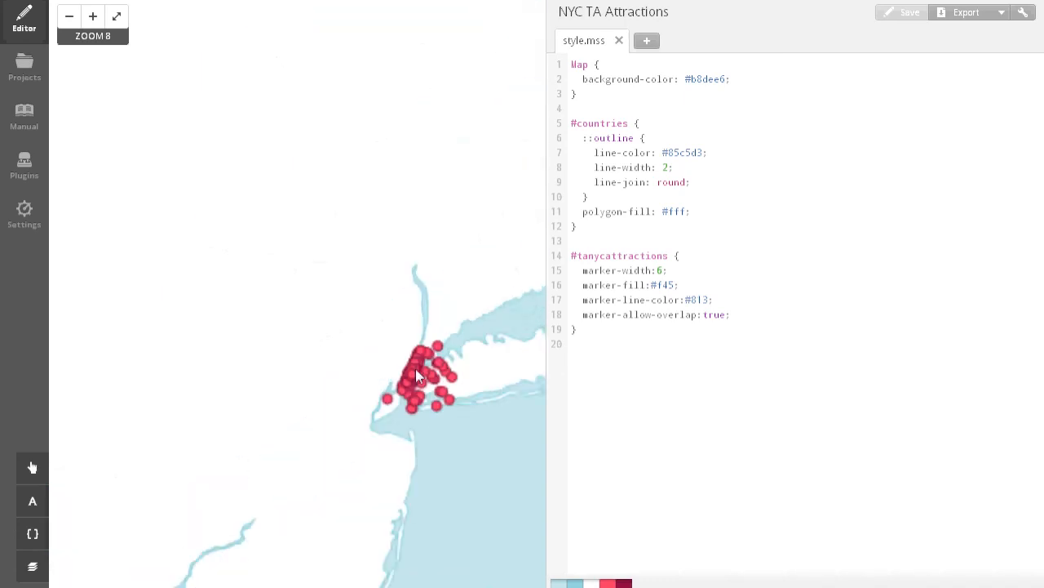
scroll(404, 400, up, 1)
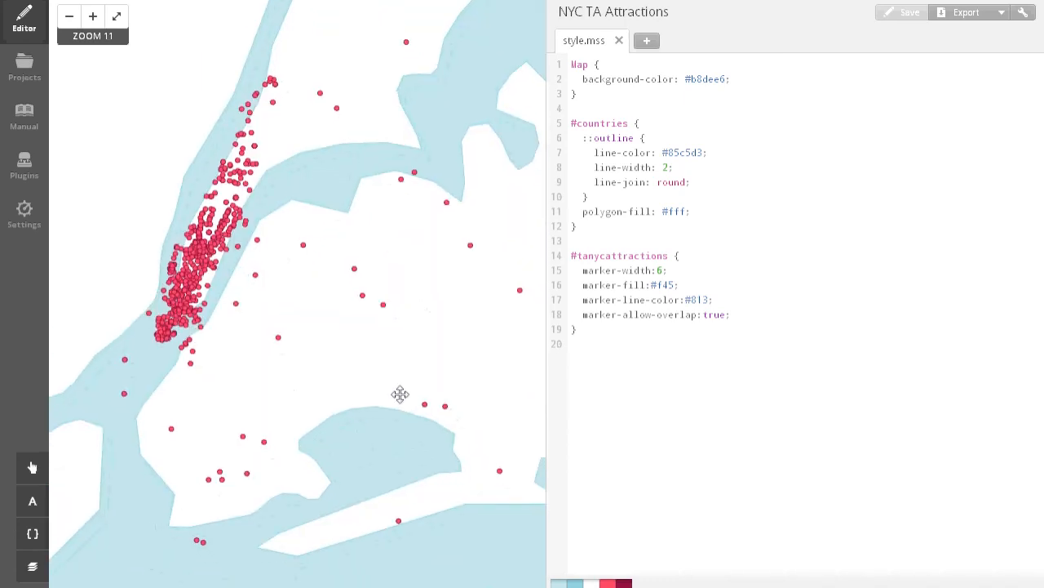
scroll(411, 400, down, 1)
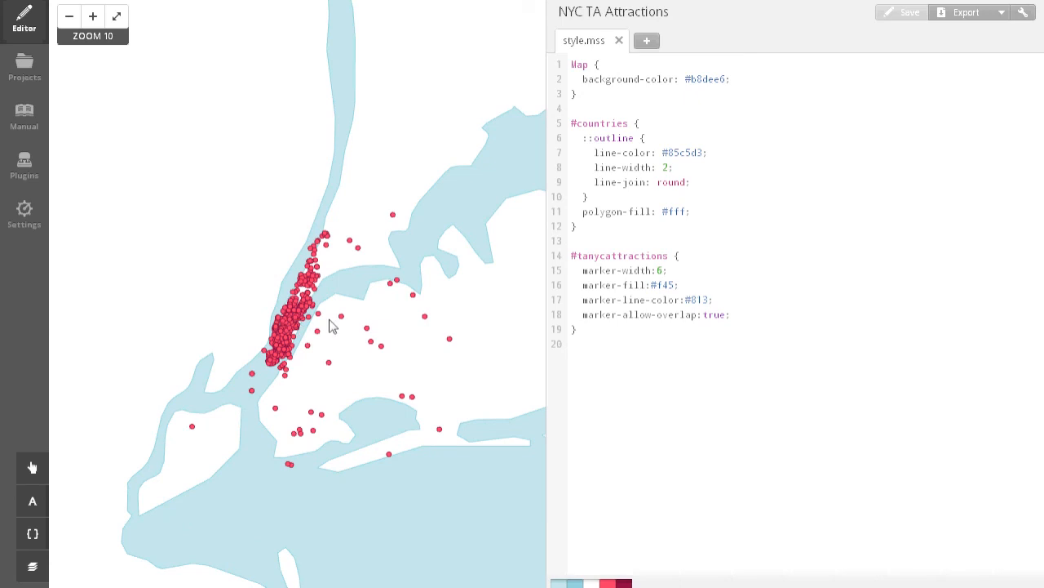
scroll(320, 310, up, 1)
scroll(294, 365, down, 1)
scroll(421, 419, down, 1)
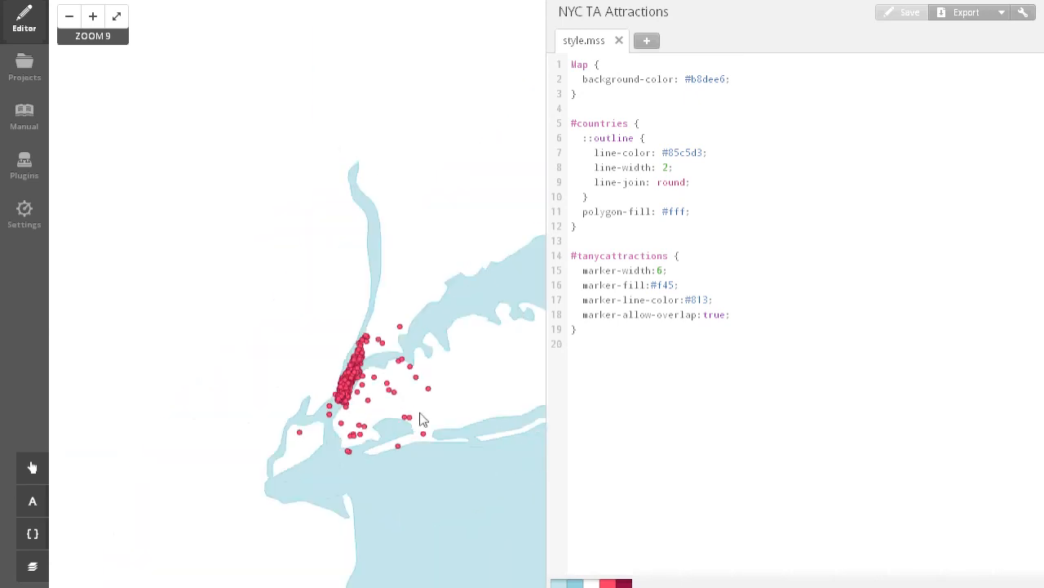
scroll(421, 417, up, 1)
scroll(367, 413, up, 1)
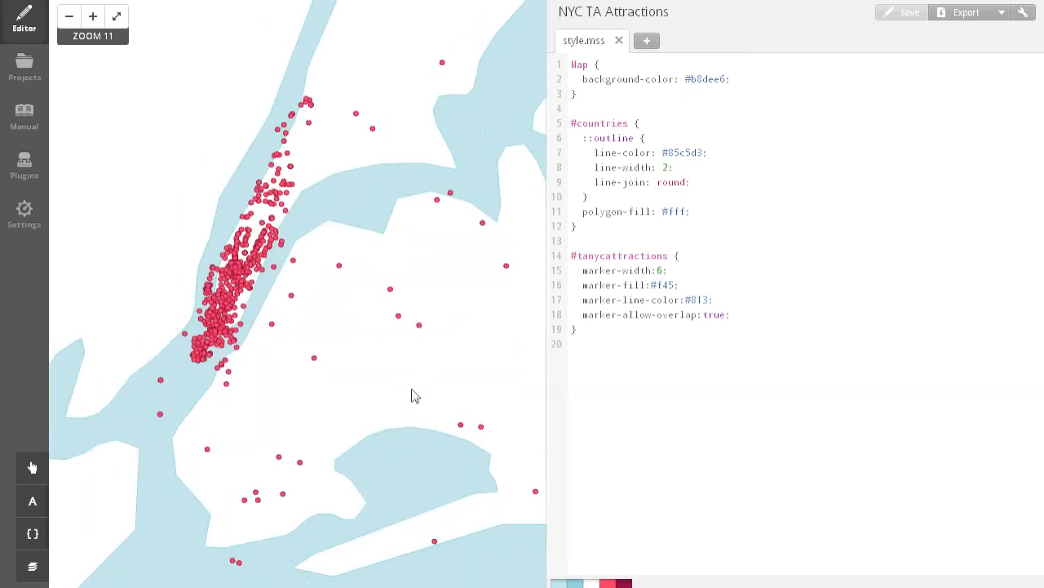
scroll(415, 397, down, 1)
drag(472, 387, 467, 368)
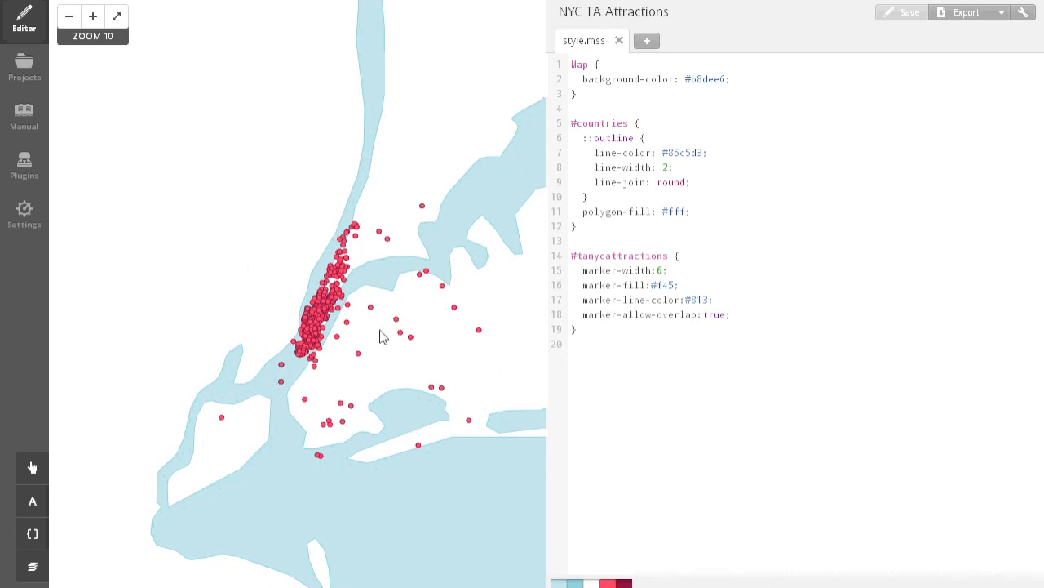
scroll(397, 282, up, 1)
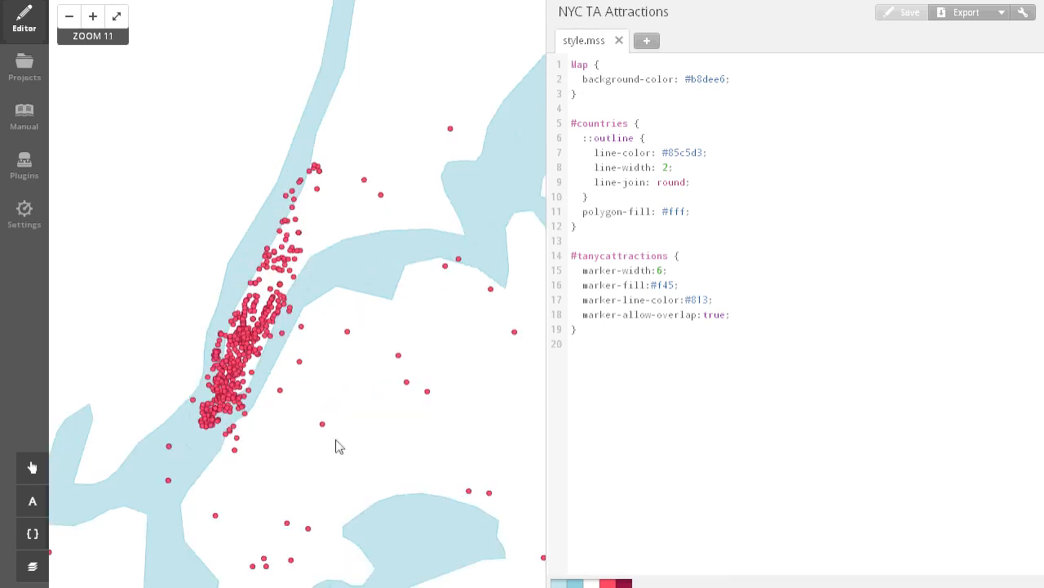
drag(313, 374, 319, 350)
scroll(364, 327, down, 1)
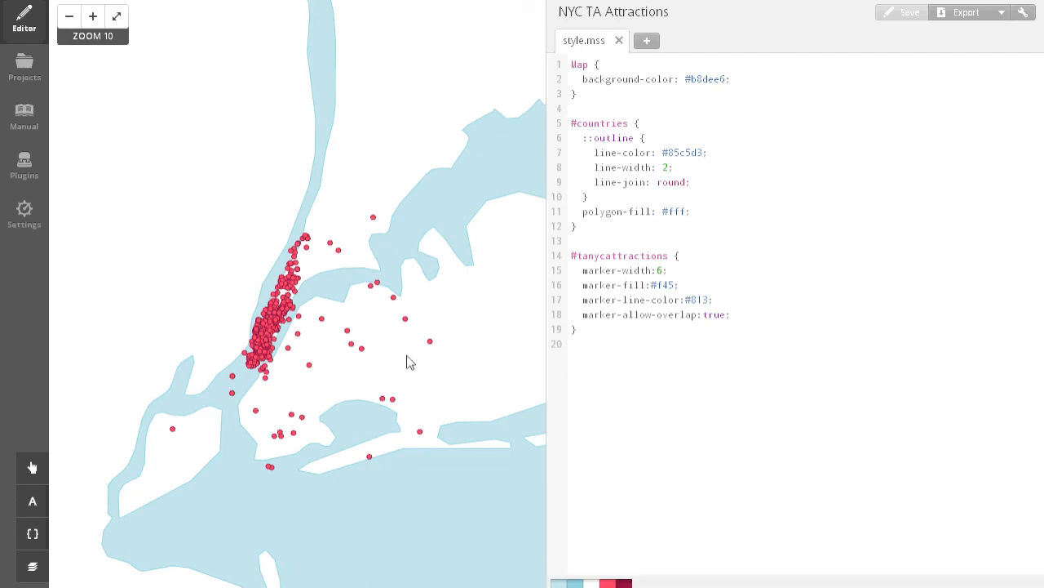